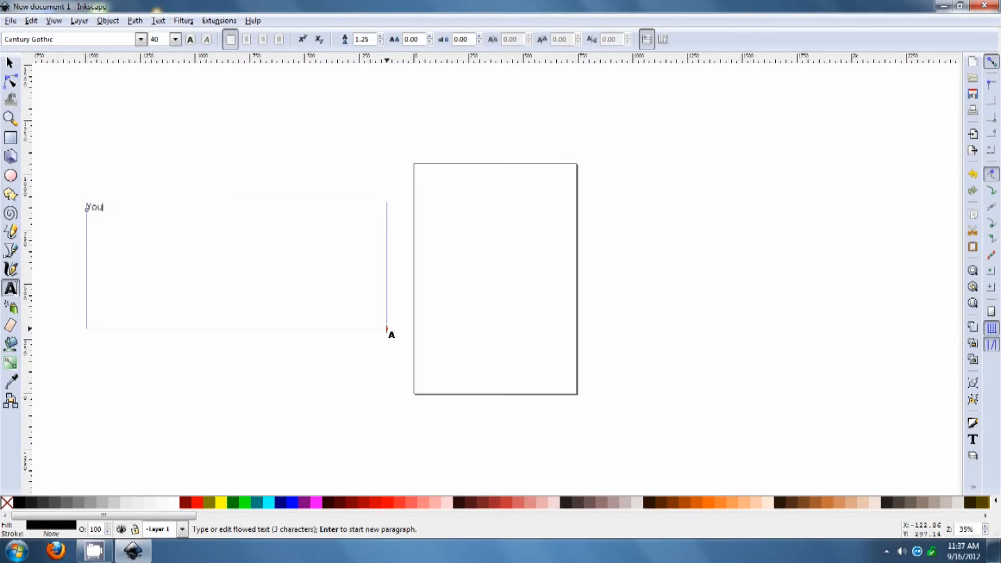
# Change the "You" text's font to Oswald and move the text to the left of the page
pyautogui.click(141, 40)
pyautogui.moveTo(142, 125); pyautogui.dragTo(139, 381)
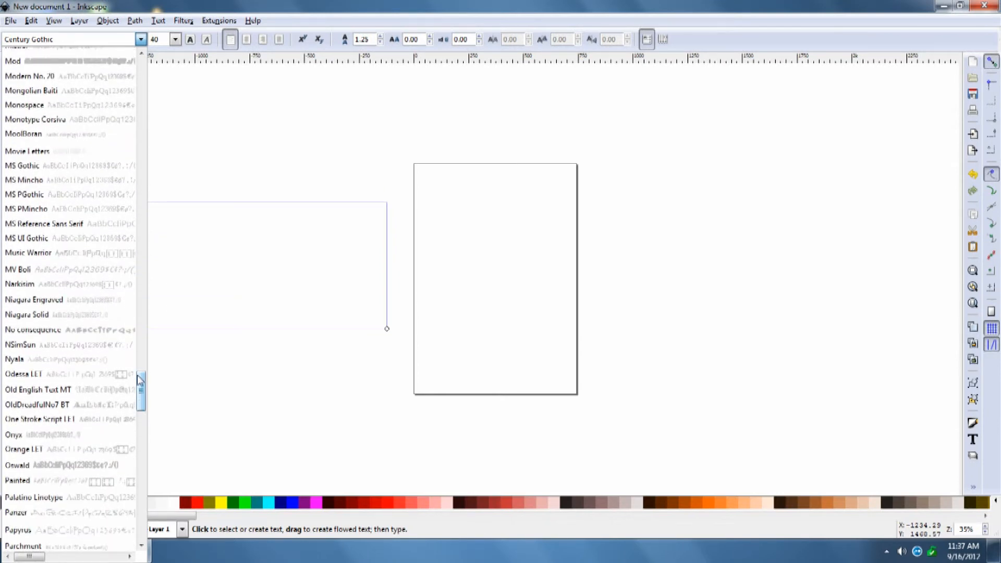
pyautogui.click(101, 465)
pyautogui.click(10, 63)
pyautogui.moveTo(105, 223); pyautogui.dragTo(170, 288)
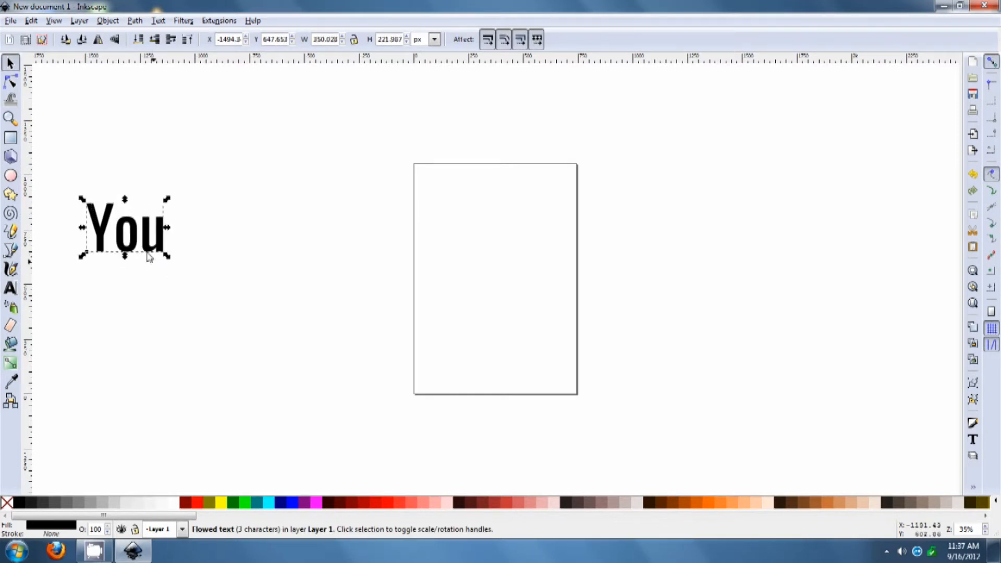
pyautogui.moveTo(149, 256); pyautogui.dragTo(252, 268)
pyautogui.click(320, 274)
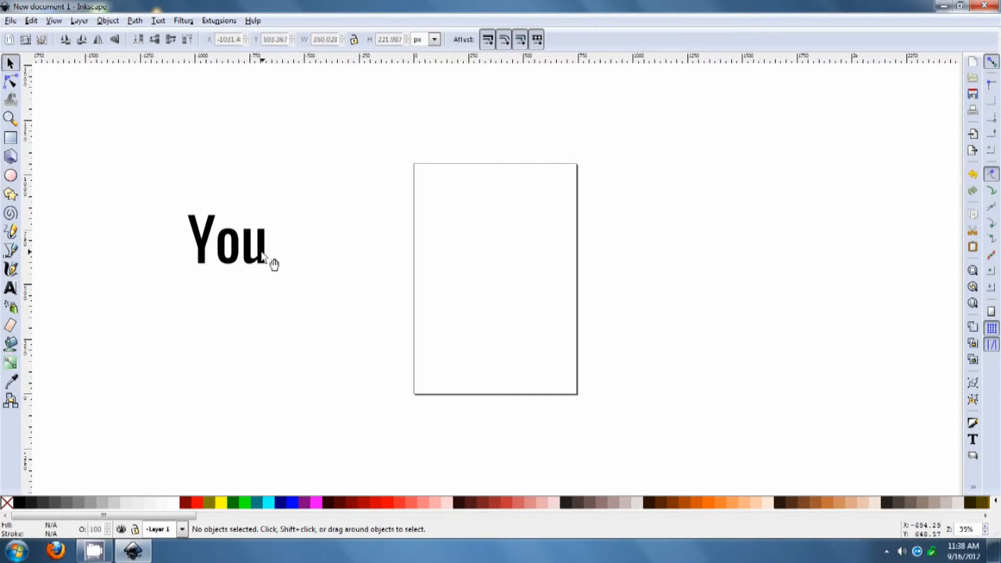
# Draw a brown rounded rectangle to the right of the "You" text
pyautogui.click(8, 142)
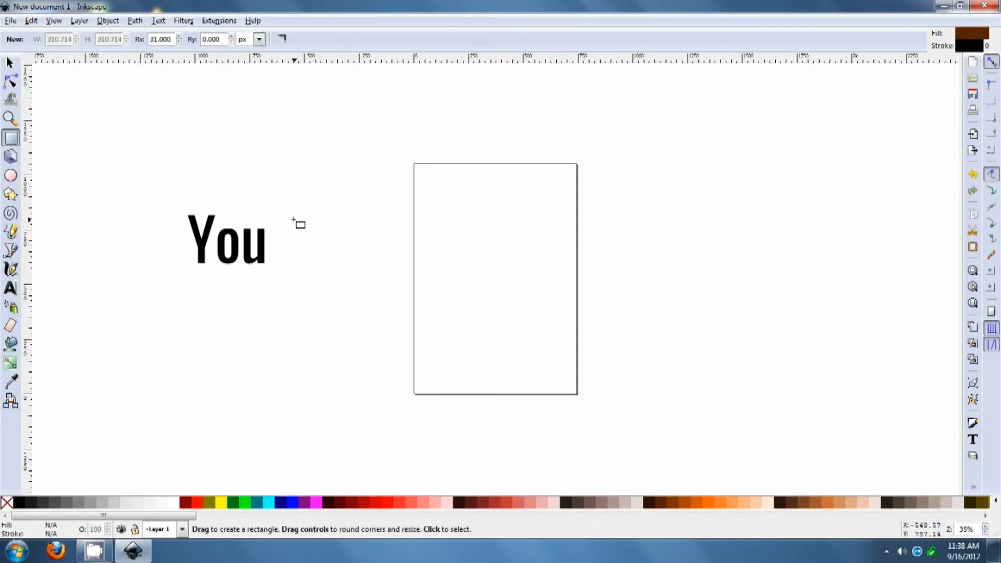
pyautogui.moveTo(277, 208); pyautogui.dragTo(387, 270)
pyautogui.click(9, 63)
pyautogui.moveTo(294, 233); pyautogui.dragTo(294, 236)
pyautogui.click(505, 276)
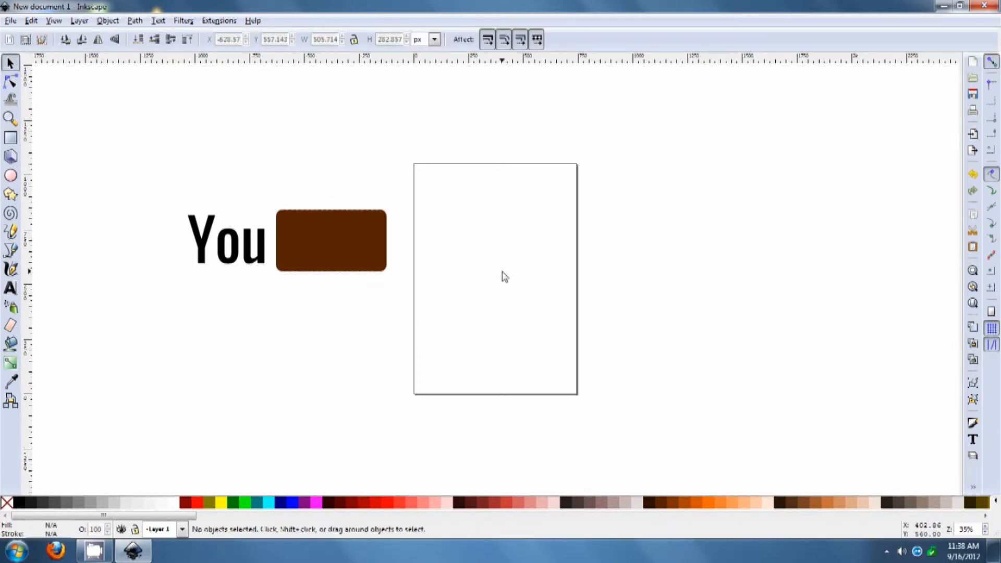
# Set the rectangle's horizontal corner radius to 0
pyautogui.click(347, 245)
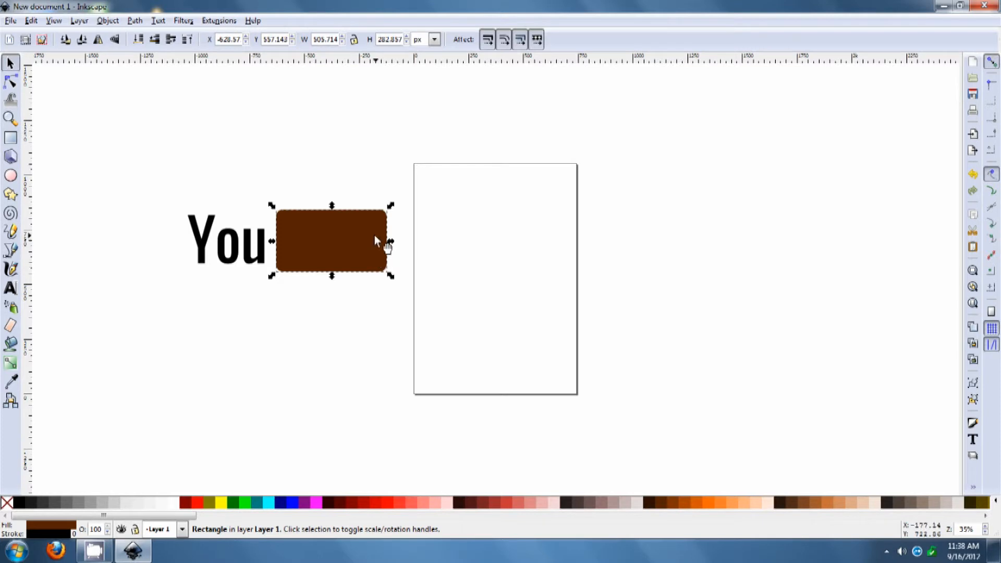
pyautogui.press('r')
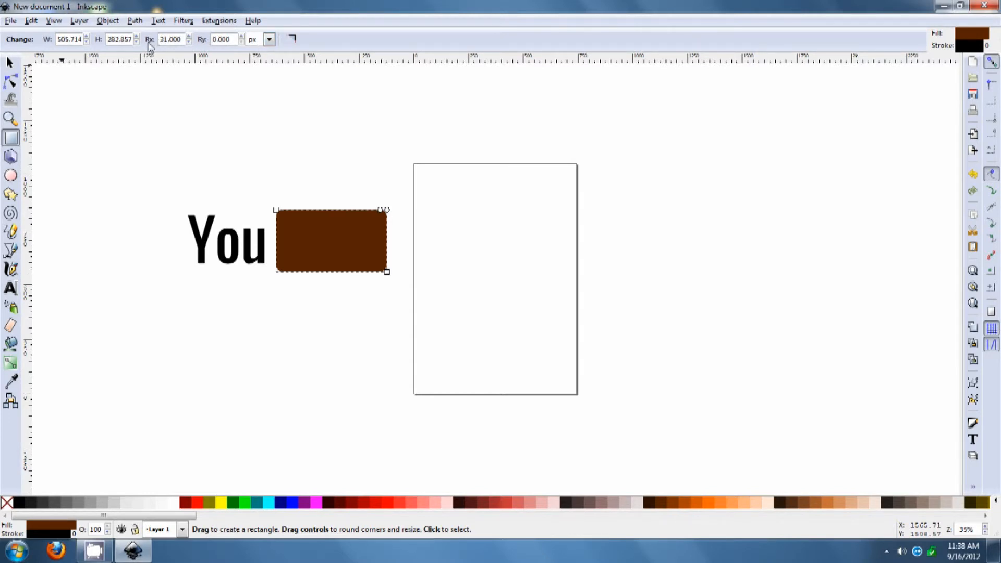
pyautogui.click(188, 42)
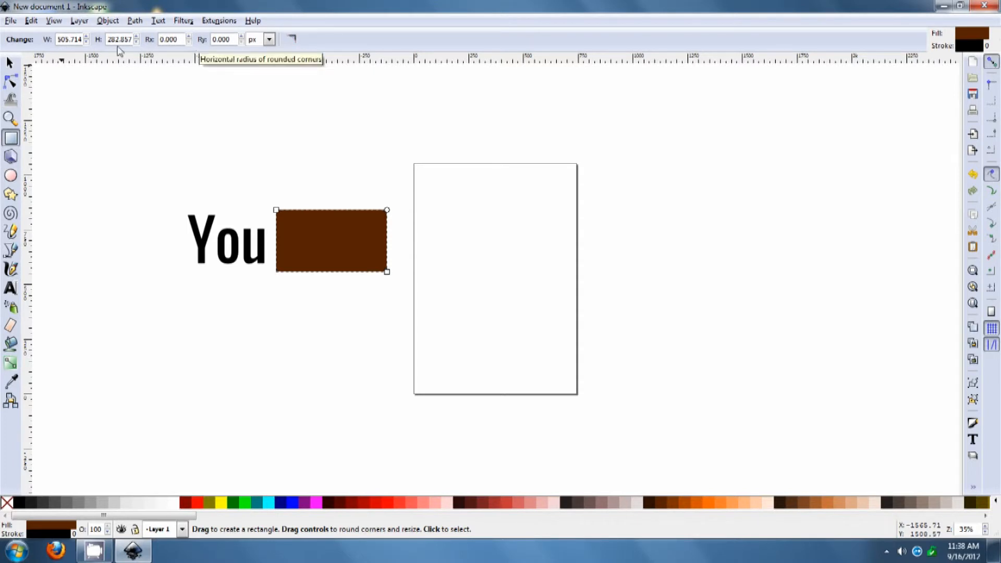
pyautogui.click(10, 63)
pyautogui.click(309, 172)
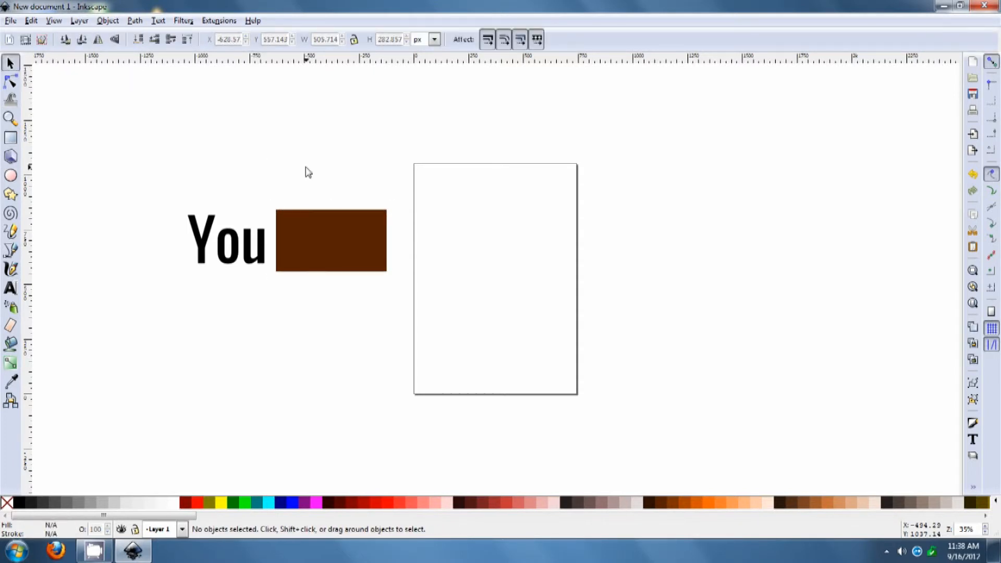
# Raise the rectangle's horizontal corner radius in several small increments to round its corners
pyautogui.doubleClick(321, 240)
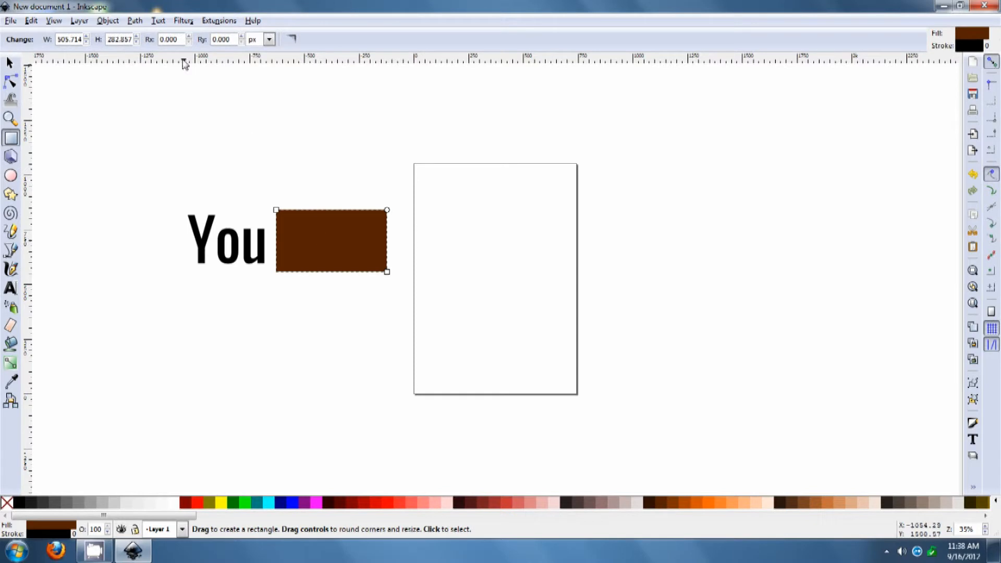
pyautogui.click(190, 37)
pyautogui.click(190, 37)
pyautogui.click(190, 37)
pyautogui.click(189, 36)
pyautogui.click(190, 37)
pyautogui.click(190, 37)
pyautogui.click(190, 37)
pyautogui.click(10, 63)
pyautogui.click(180, 116)
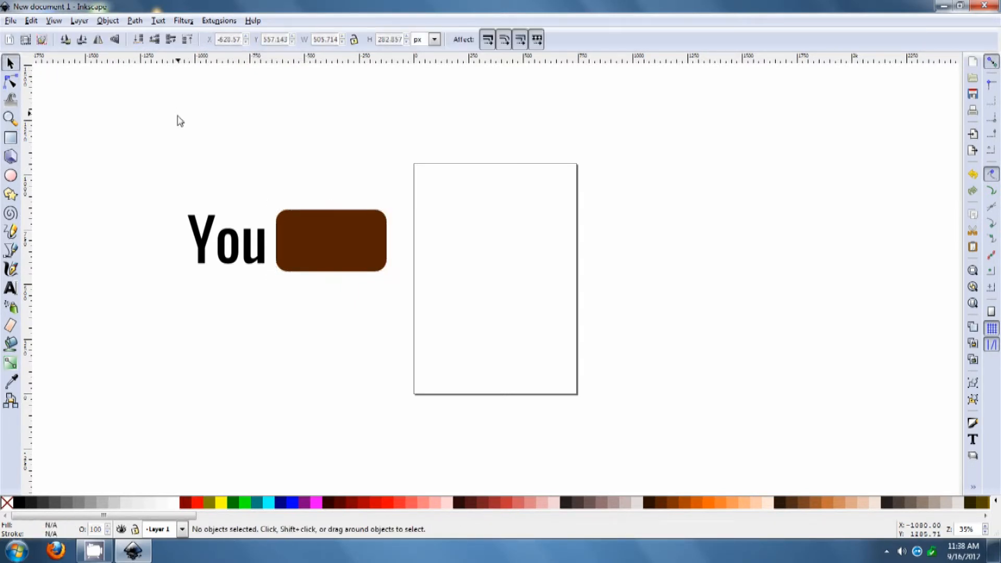
# Nudge the text and rectangle into alignment and stretch the rectangle slightly taller
pyautogui.moveTo(202, 238); pyautogui.dragTo(203, 235)
pyautogui.click(235, 283)
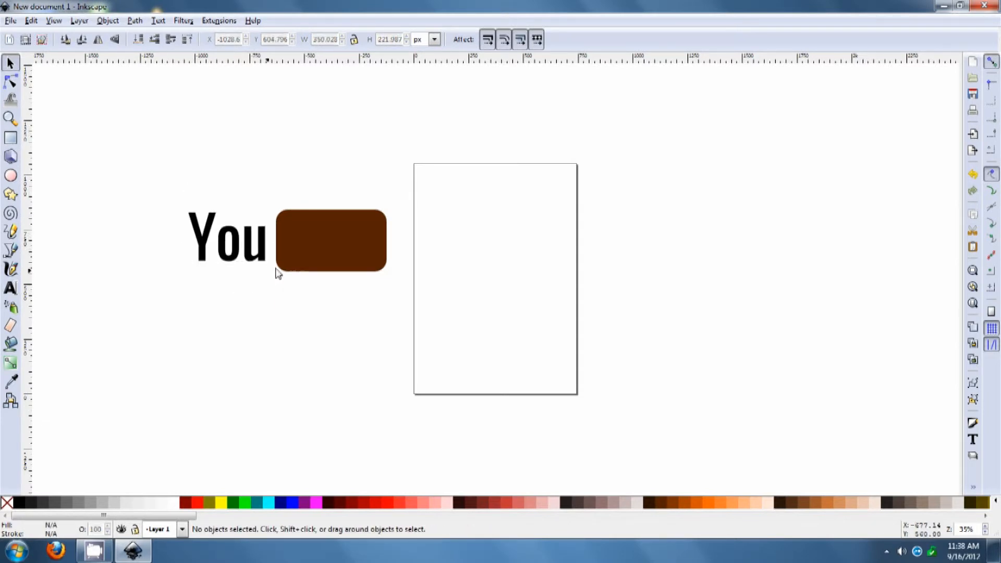
pyautogui.moveTo(293, 262); pyautogui.dragTo(294, 266)
pyautogui.moveTo(331, 210); pyautogui.dragTo(338, 205)
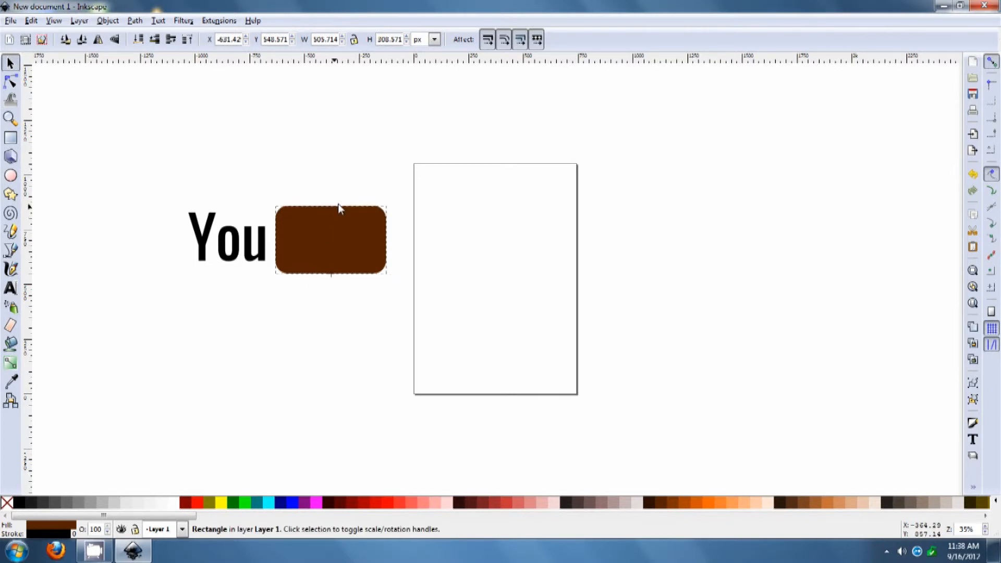
pyautogui.press('Escape')
pyautogui.moveTo(356, 256); pyautogui.dragTo(355, 257)
pyautogui.click(382, 309)
pyautogui.moveTo(242, 246); pyautogui.dragTo(241, 247)
pyautogui.click(301, 322)
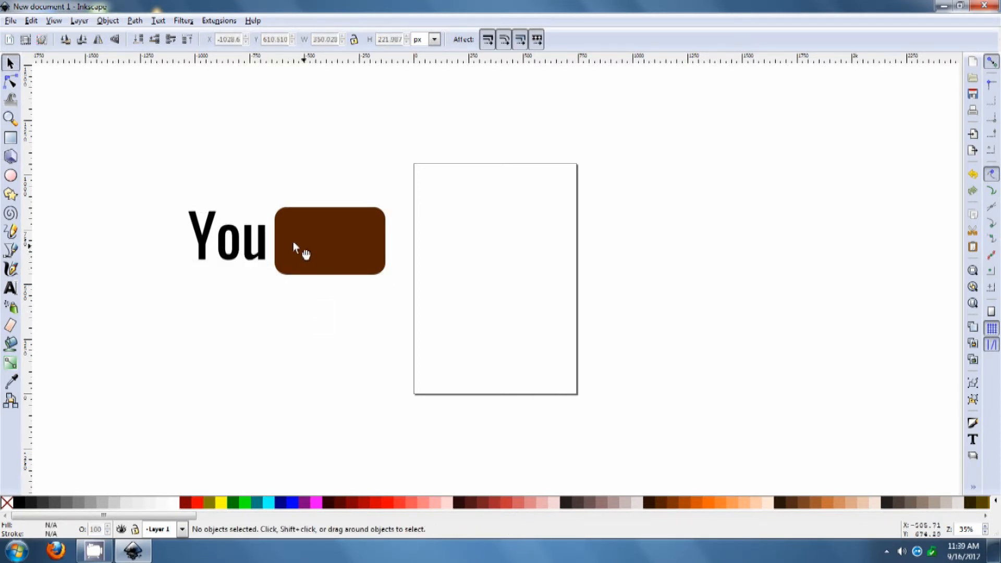
# Duplicate the "You" text and move the copy onto the rectangle
pyautogui.moveTo(288, 185); pyautogui.dragTo(376, 305)
pyautogui.click(247, 249)
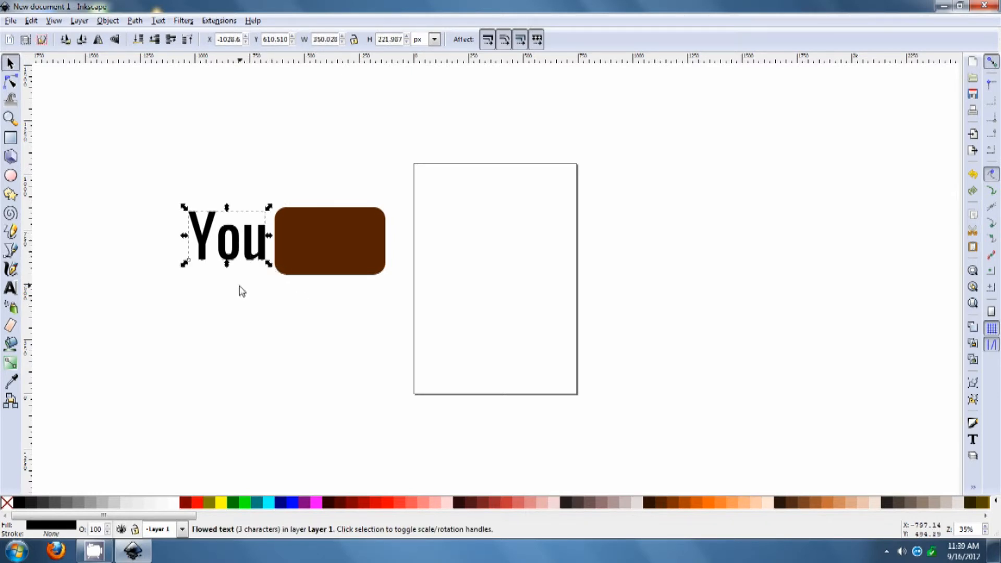
pyautogui.press('ctrl')
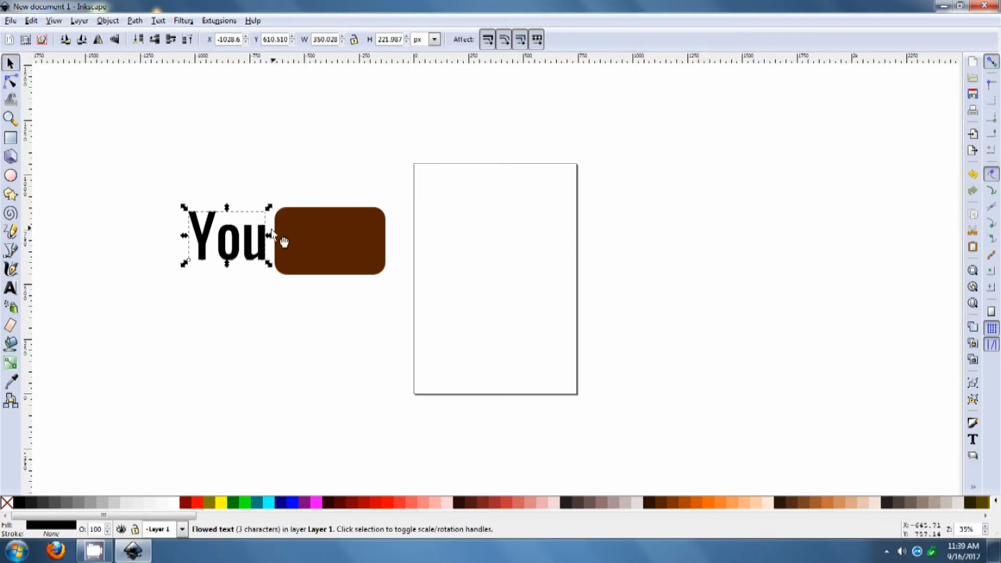
pyautogui.moveTo(243, 245); pyautogui.dragTo(298, 316)
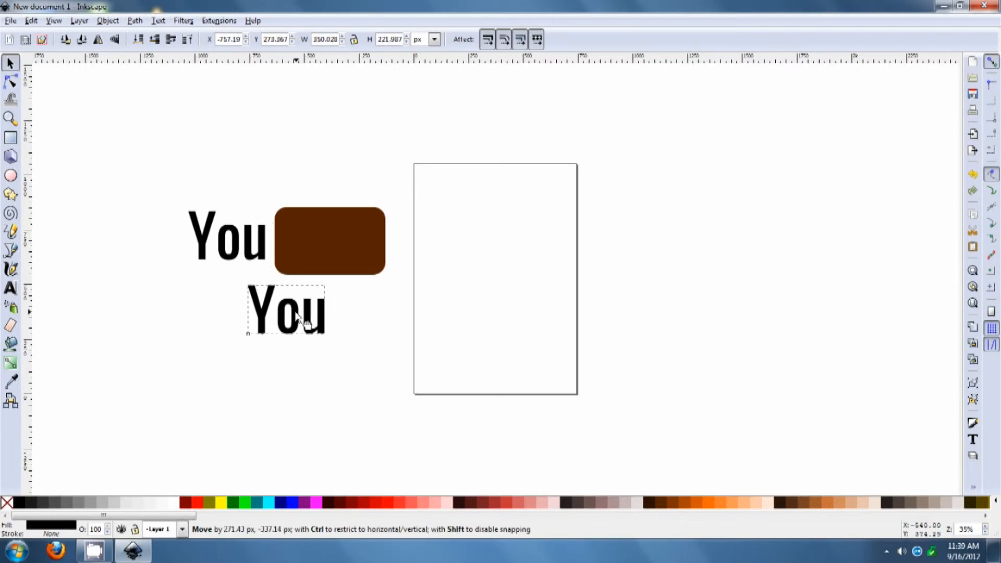
pyautogui.moveTo(298, 316); pyautogui.dragTo(302, 242)
# Replace the copied text's content with "Tube"
pyautogui.doubleClick(338, 242)
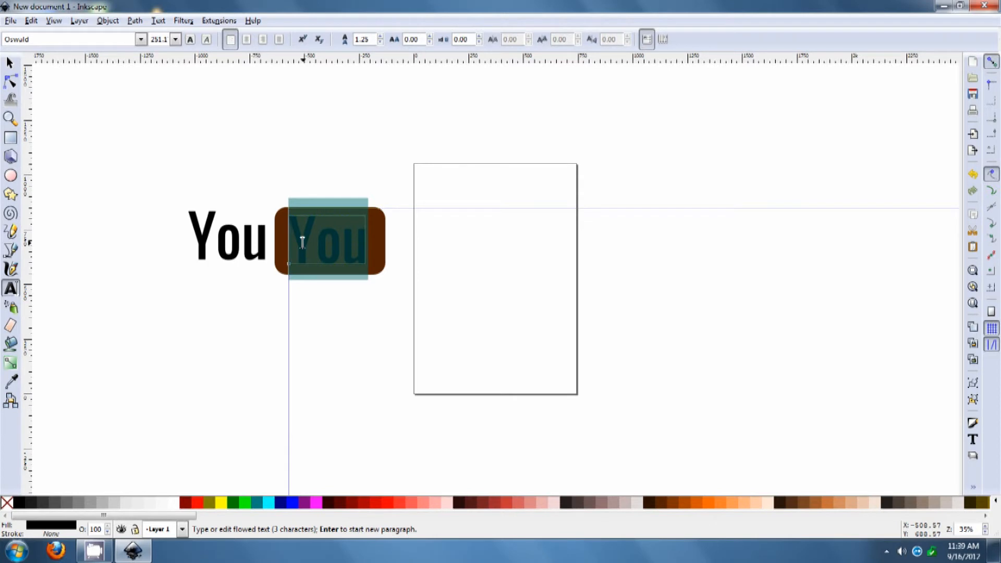
pyautogui.write('Tube')
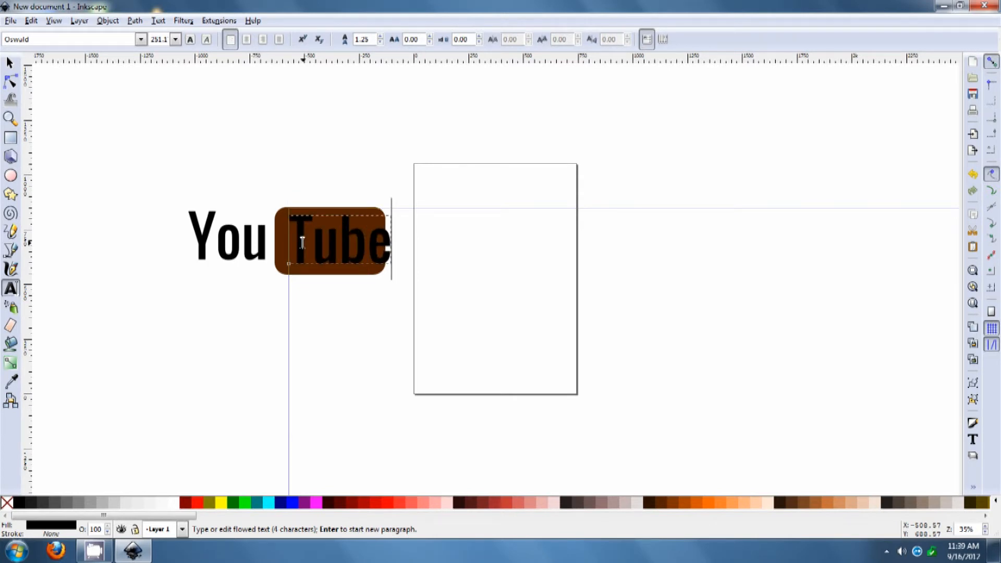
pyautogui.click(9, 63)
# Reposition the "Tube" text and enlarge the rectangle so it frames the word
pyautogui.moveTo(343, 239); pyautogui.dragTo(336, 243)
pyautogui.click(387, 236)
pyautogui.click(385, 227)
pyautogui.moveTo(390, 203); pyautogui.dragTo(376, 214)
pyautogui.click(422, 295)
pyautogui.click(371, 250)
pyautogui.moveTo(371, 251)
pyautogui.mouseDown()
pyautogui.moveTo(376, 262)
pyautogui.moveTo(373, 253)
pyautogui.mouseUp()
pyautogui.click(393, 297)
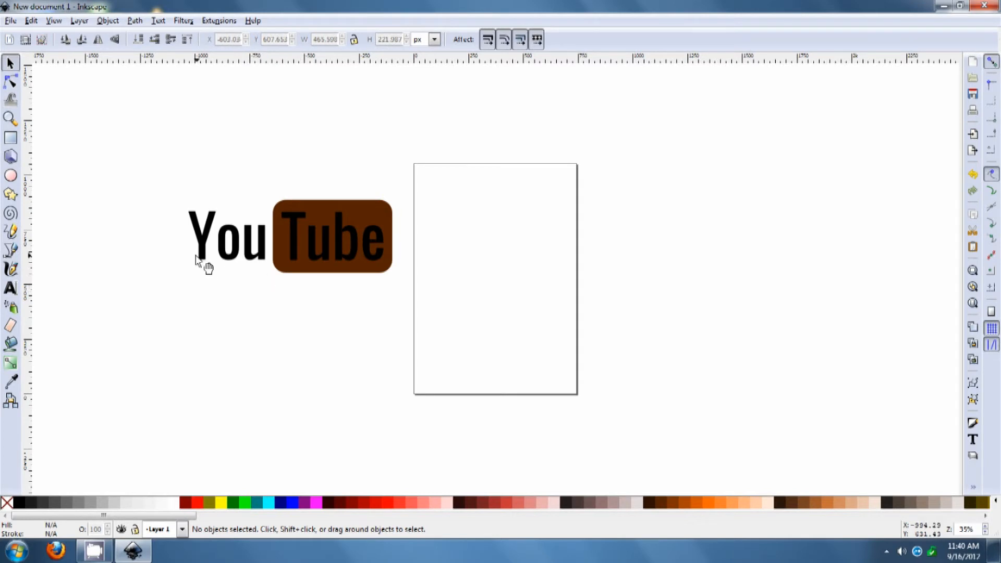
# Set the "Tube" text's fill to white
pyautogui.click(202, 233)
pyautogui.click(259, 276)
pyautogui.click(293, 242)
pyautogui.click(176, 503)
pyautogui.click(246, 439)
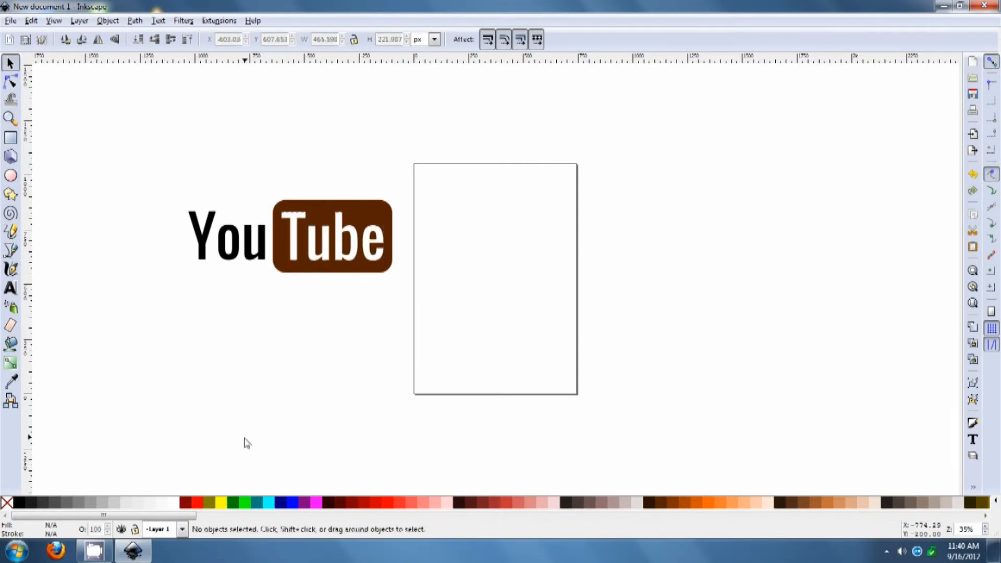
# Fill the rectangle with red #D40000
pyautogui.click(386, 209)
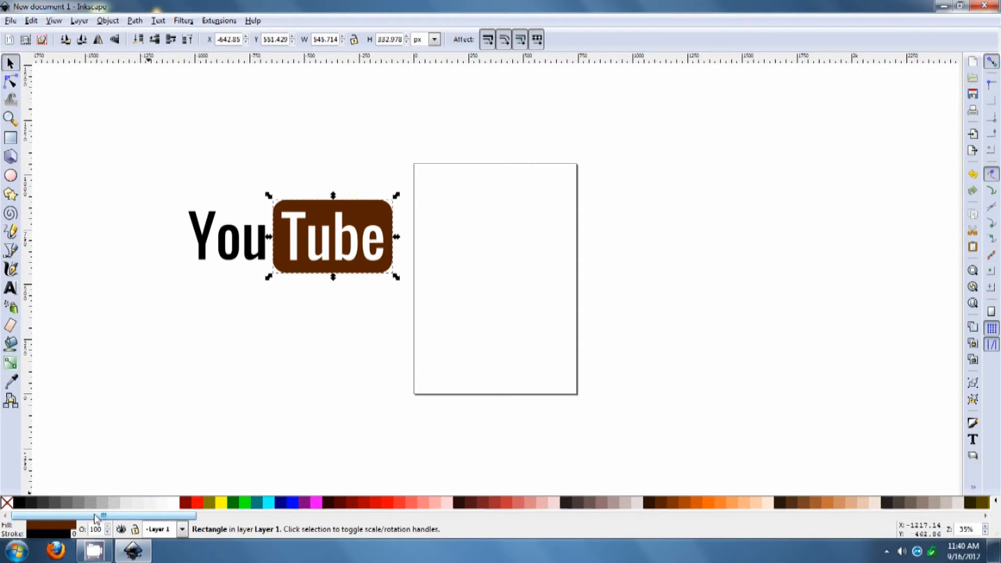
pyautogui.moveTo(95, 517); pyautogui.dragTo(104, 516)
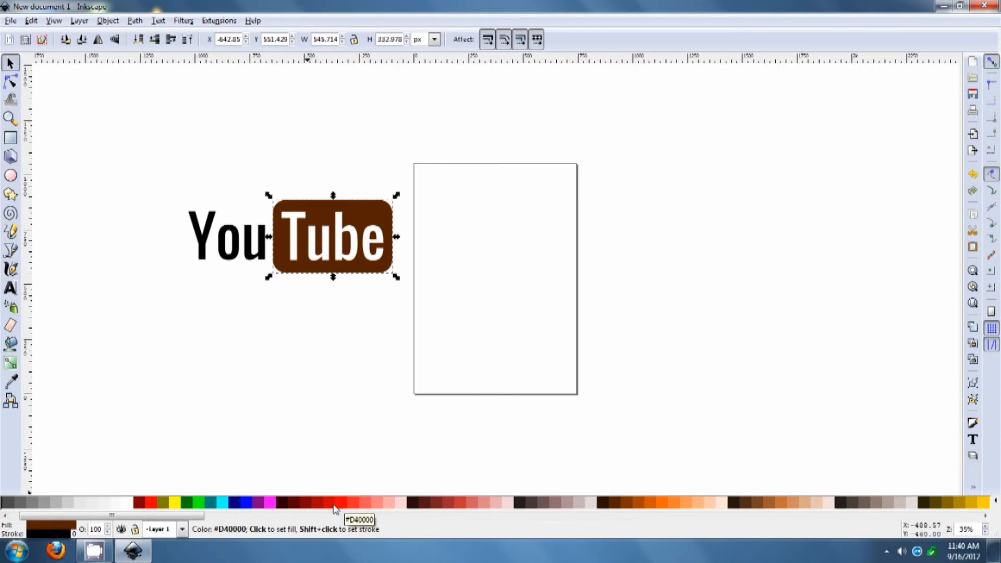
pyautogui.click(334, 509)
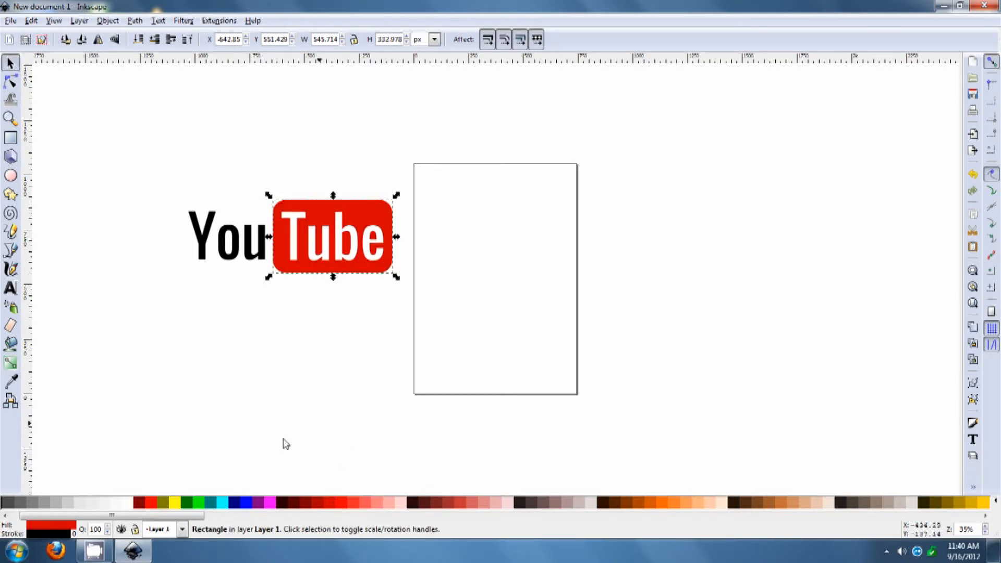
pyautogui.click(284, 395)
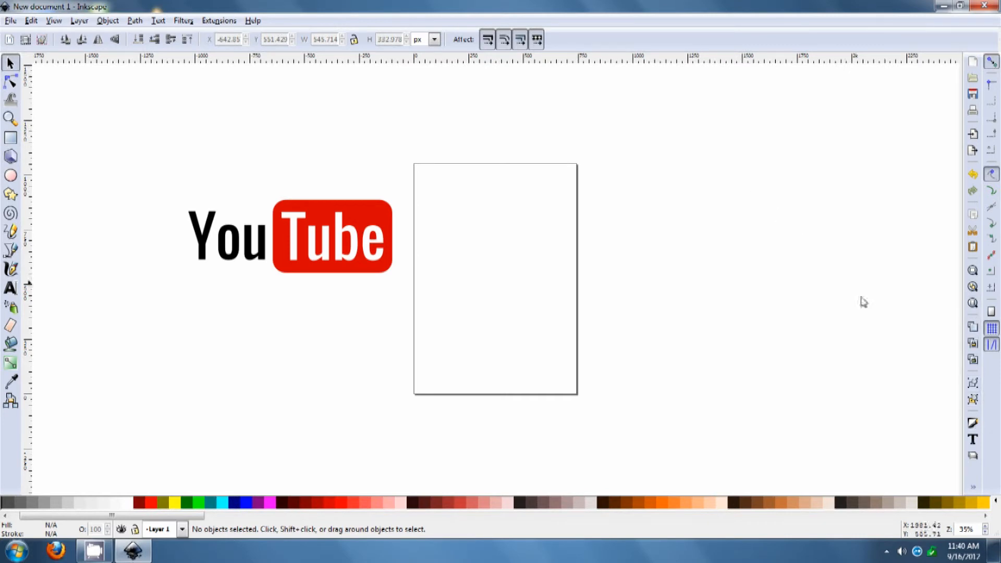
# Open Fill and Stroke and give the rectangle a linear gradient fill
pyautogui.click(972, 425)
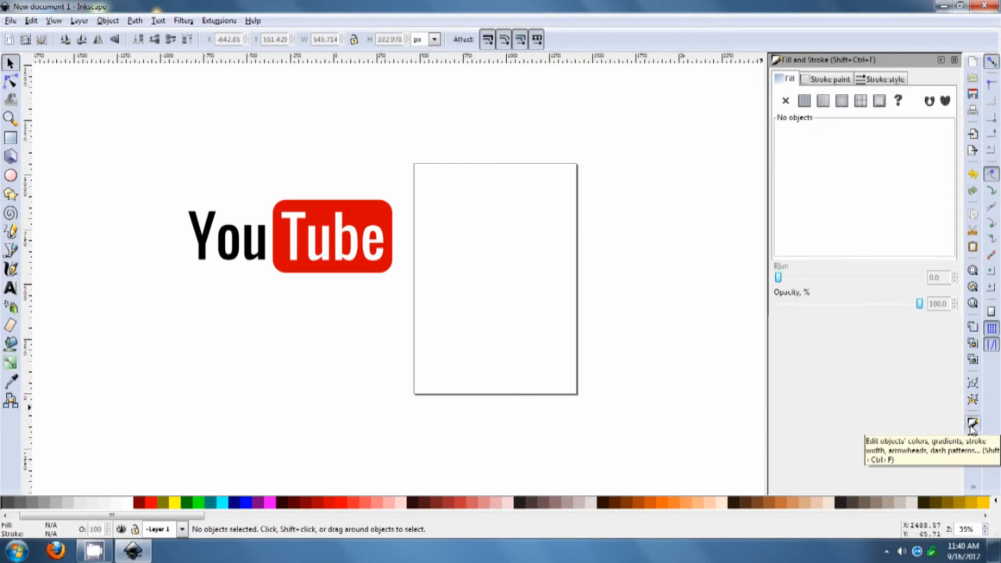
pyautogui.click(360, 202)
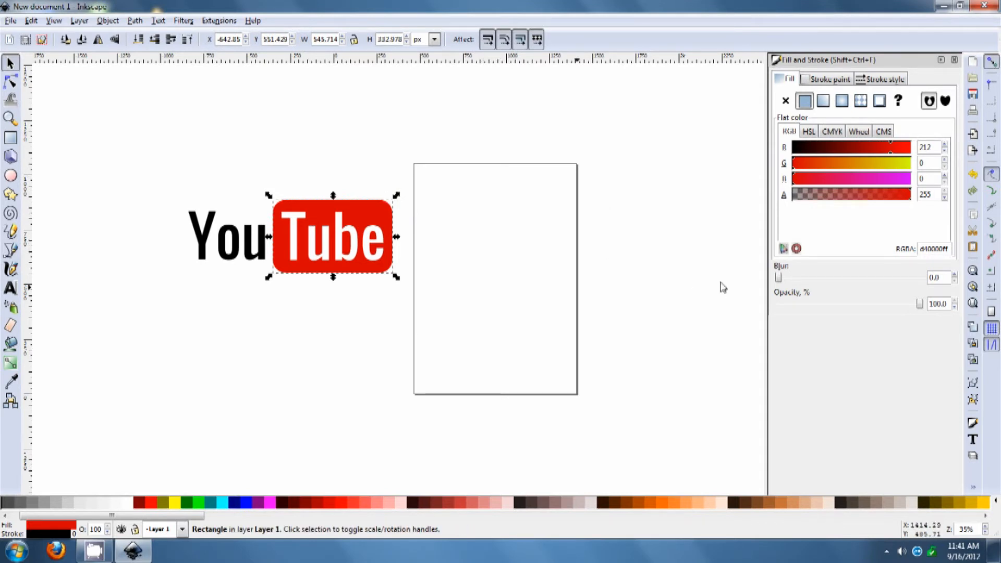
pyautogui.click(824, 102)
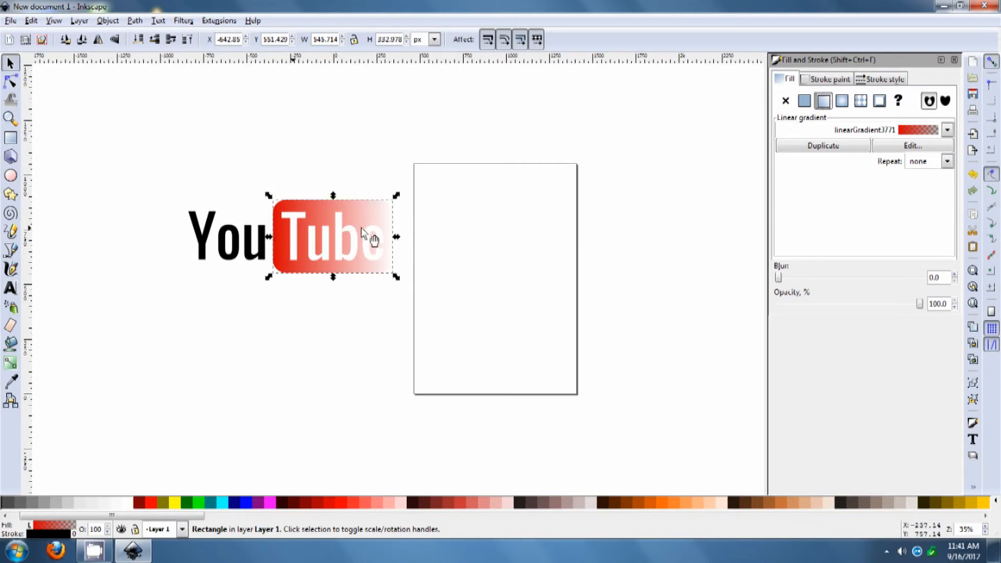
# Open the gradient editor, pick the end stop stop3775, and set its alpha to 255
pyautogui.click(880, 148)
pyautogui.moveTo(822, 209); pyautogui.dragTo(629, 128)
pyautogui.click(717, 169)
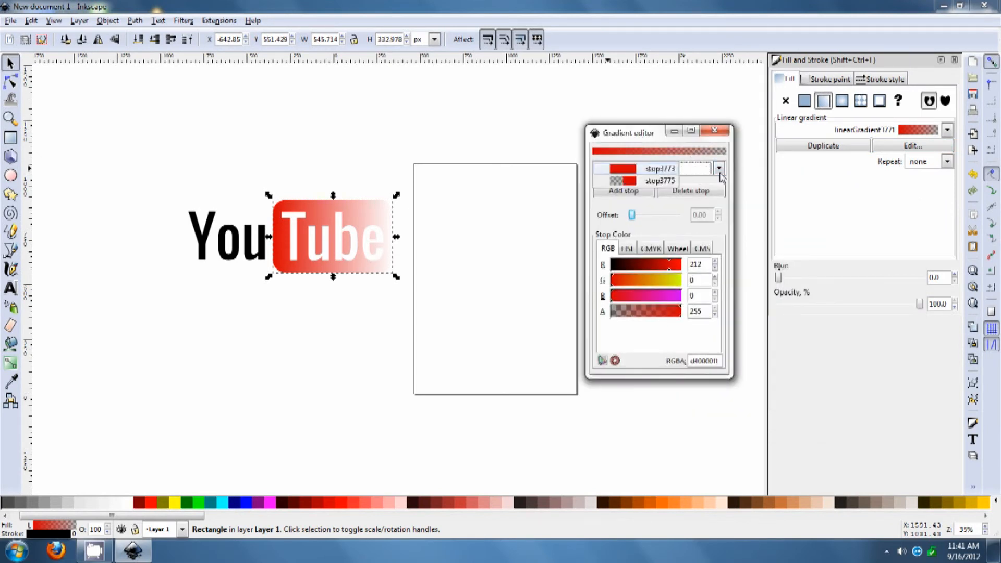
pyautogui.click(651, 181)
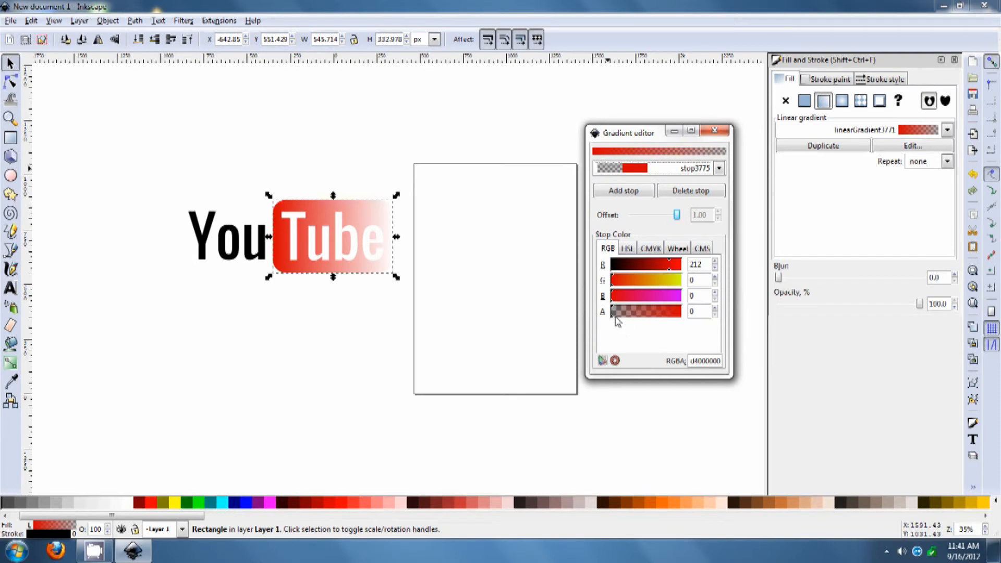
pyautogui.moveTo(615, 319); pyautogui.dragTo(750, 327)
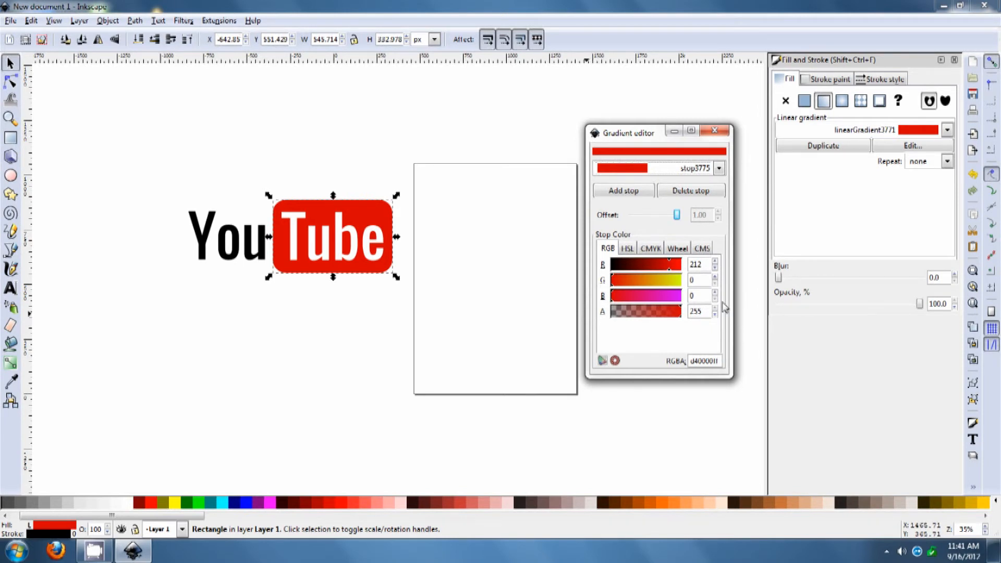
# Set the end stop's red value to 157 and close the gradient editor
pyautogui.click(669, 269)
pyautogui.moveTo(669, 271); pyautogui.dragTo(648, 271)
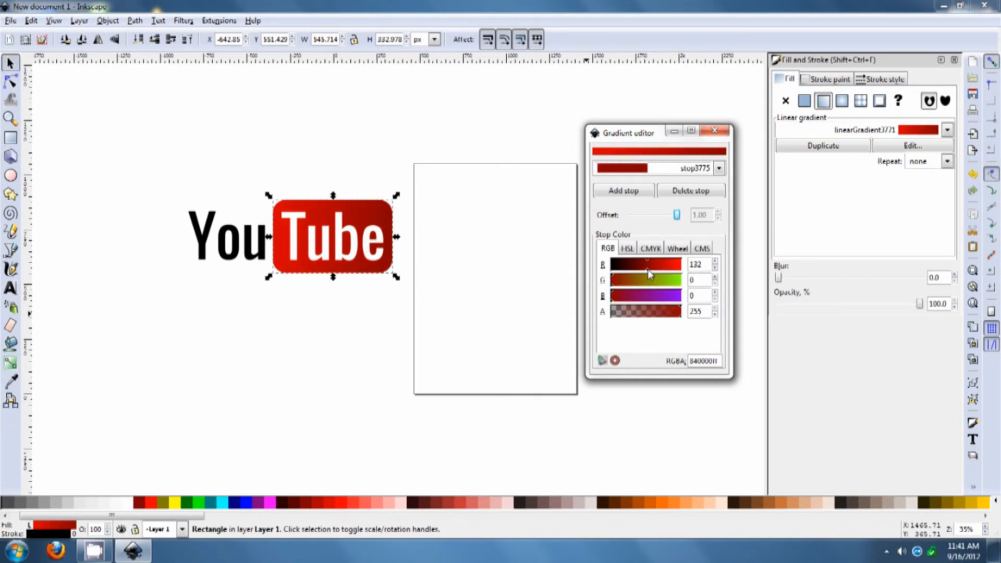
pyautogui.click(649, 268)
pyautogui.moveTo(649, 268); pyautogui.dragTo(655, 269)
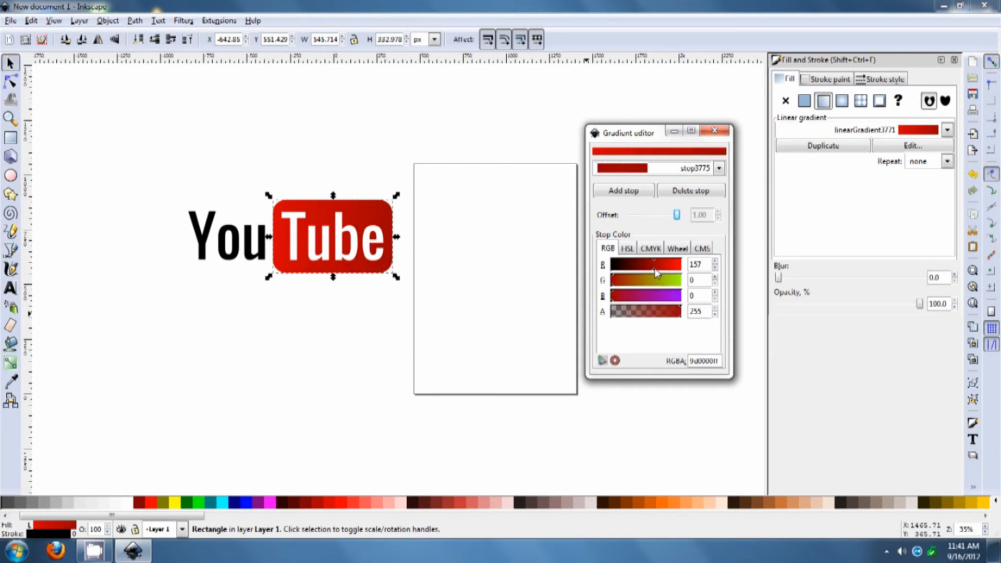
pyautogui.click(715, 132)
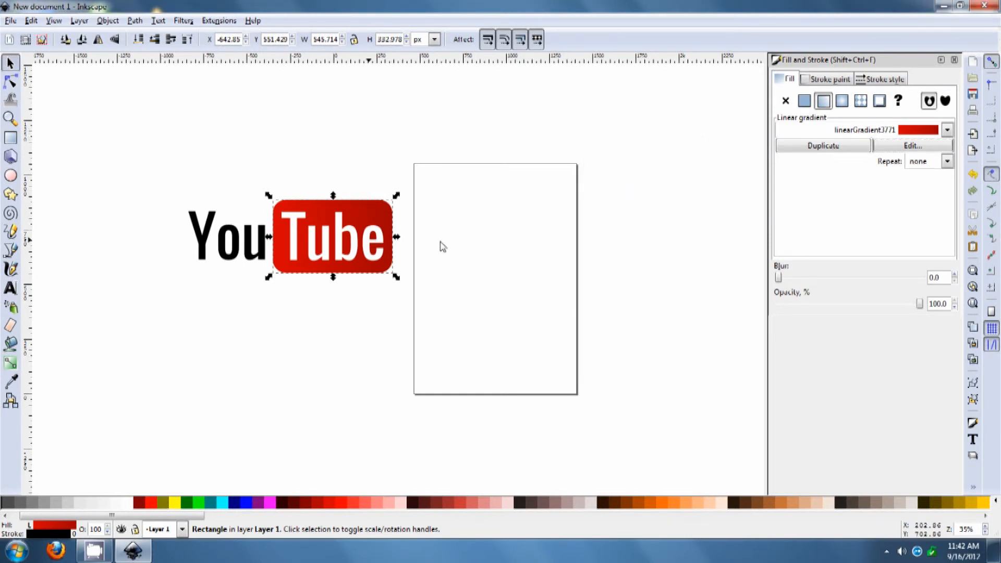
# Reorient the rectangle's gradient to run vertically from its top edge to just below its bottom edge
pyautogui.press('r')
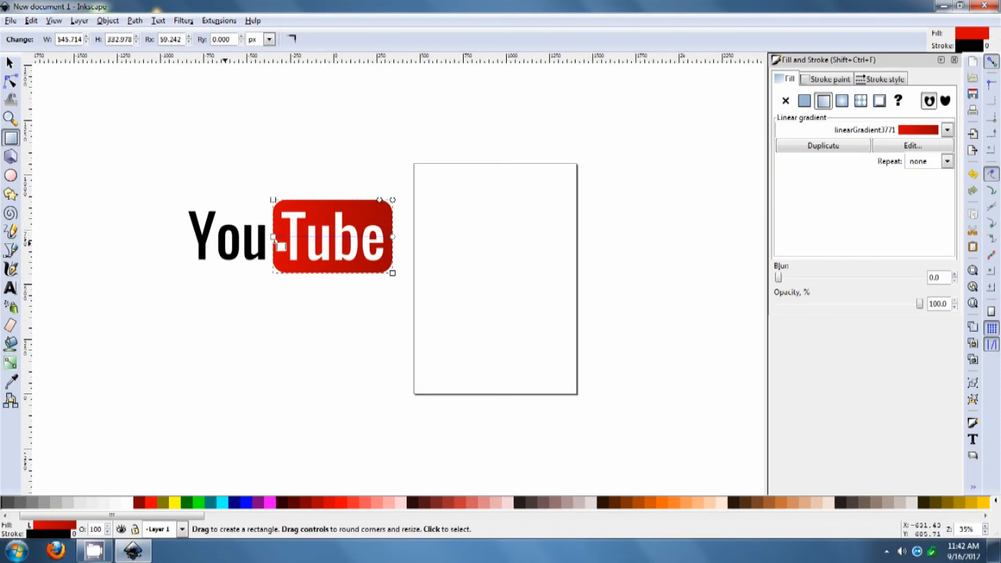
pyautogui.moveTo(273, 237); pyautogui.dragTo(332, 205)
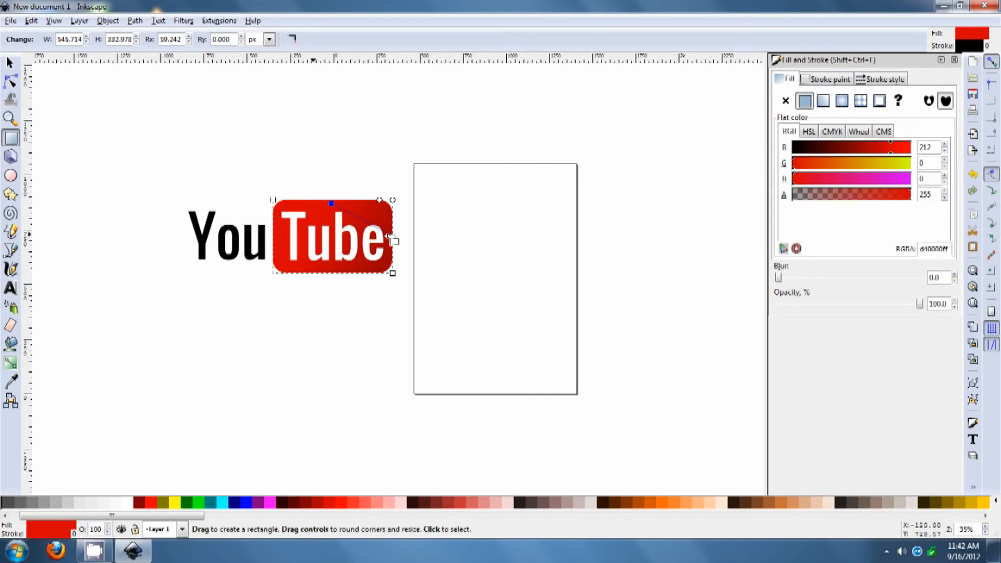
pyautogui.moveTo(392, 238); pyautogui.dragTo(331, 288)
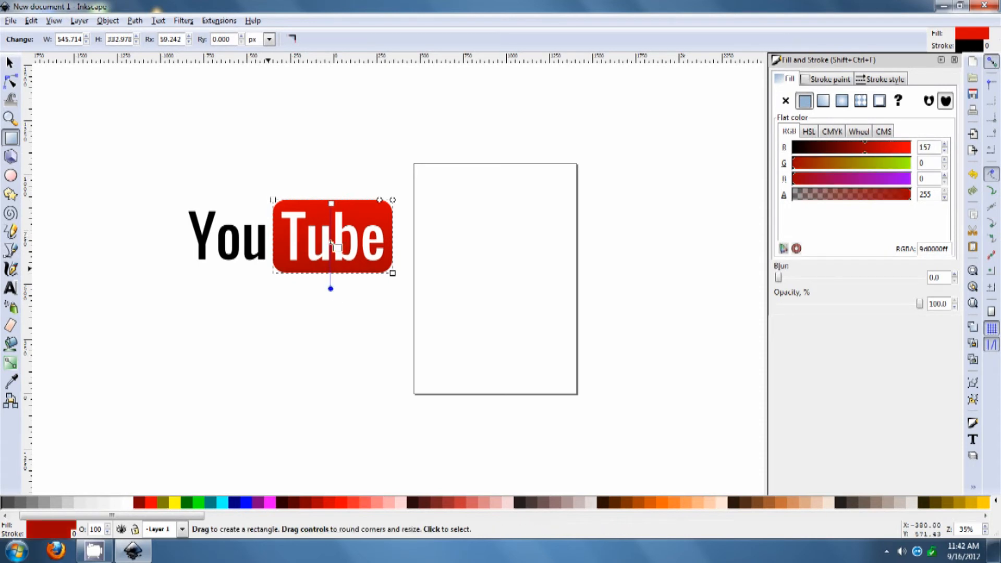
pyautogui.click(332, 201)
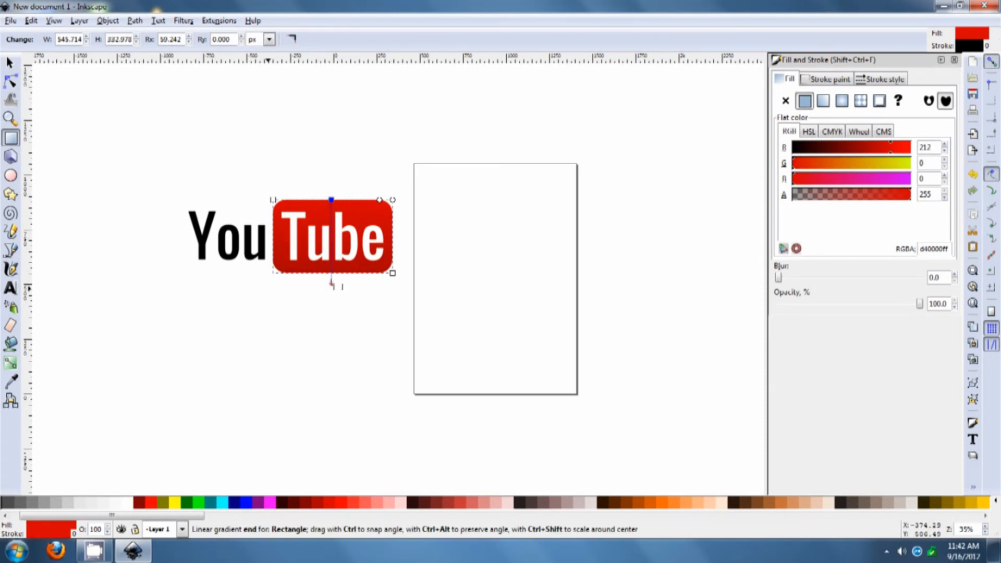
pyautogui.click(330, 281)
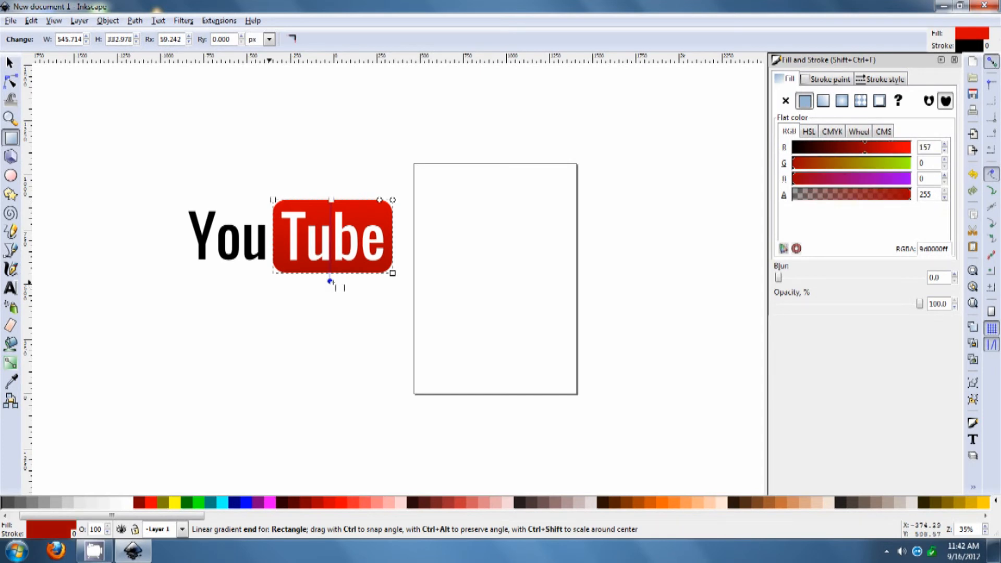
pyautogui.click(10, 63)
pyautogui.click(148, 95)
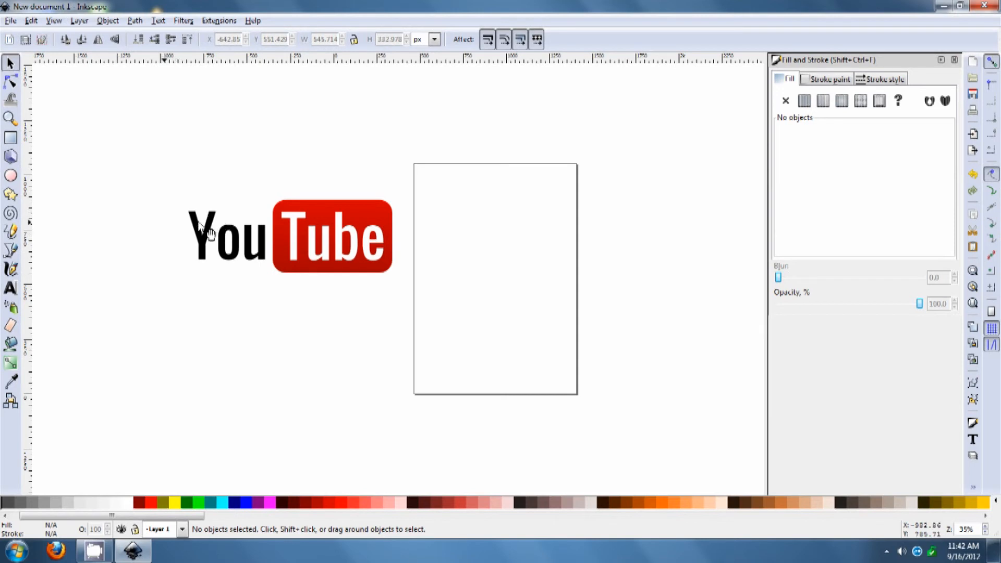
# Duplicate the red gradient rectangle, raise it to the top, and move the copy below the logo
pyautogui.click(208, 230)
pyautogui.click(158, 224)
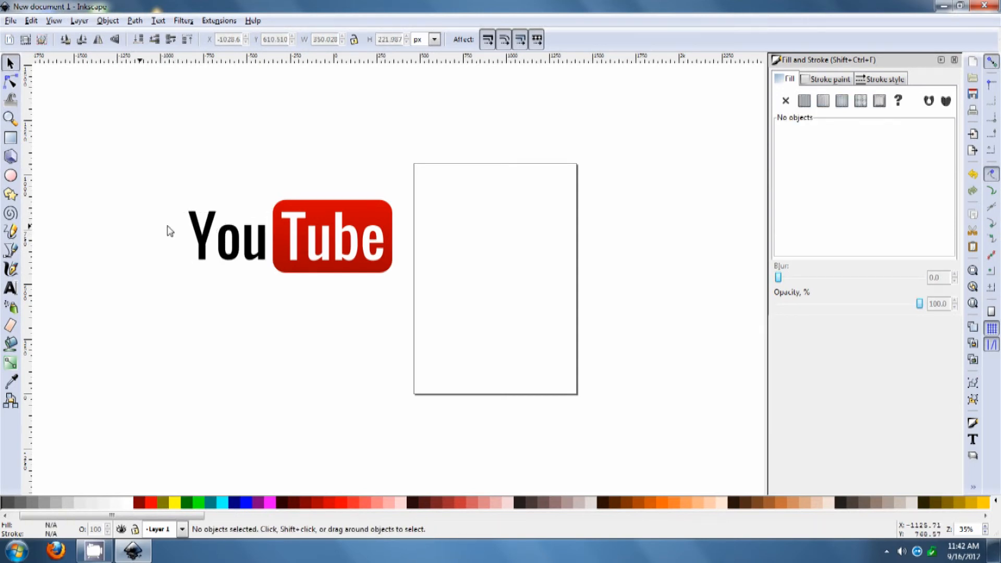
pyautogui.moveTo(165, 209)
pyautogui.mouseDown()
pyautogui.moveTo(269, 277)
pyautogui.moveTo(256, 252)
pyautogui.moveTo(186, 207)
pyautogui.moveTo(170, 210)
pyautogui.mouseUp()
pyautogui.click(376, 211)
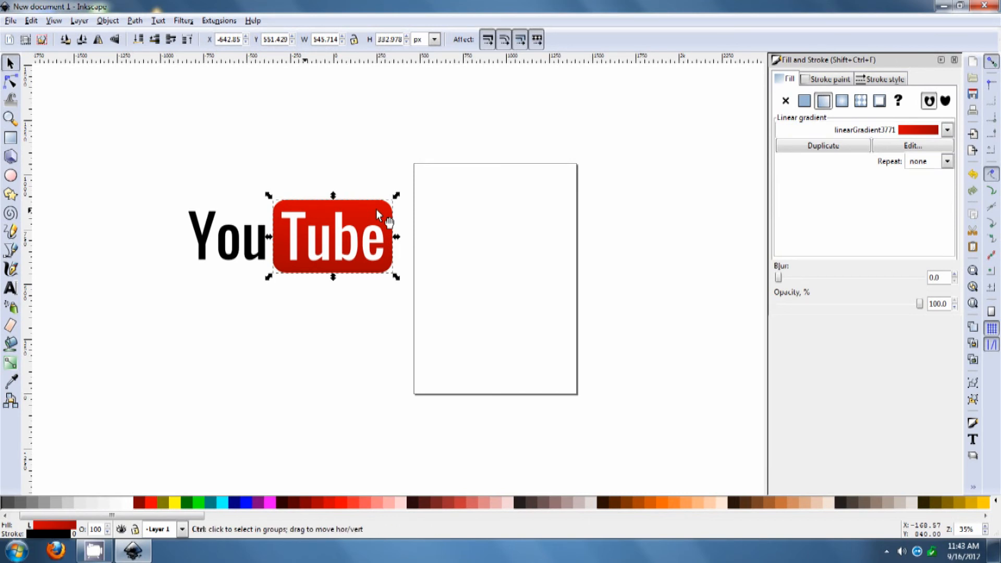
pyautogui.press('Home')
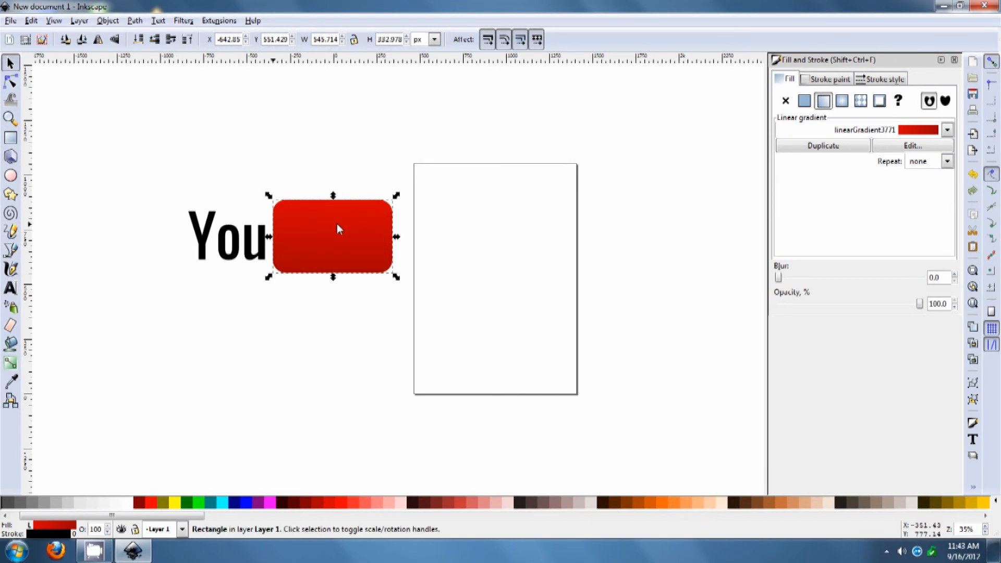
pyautogui.moveTo(336, 222); pyautogui.dragTo(332, 344)
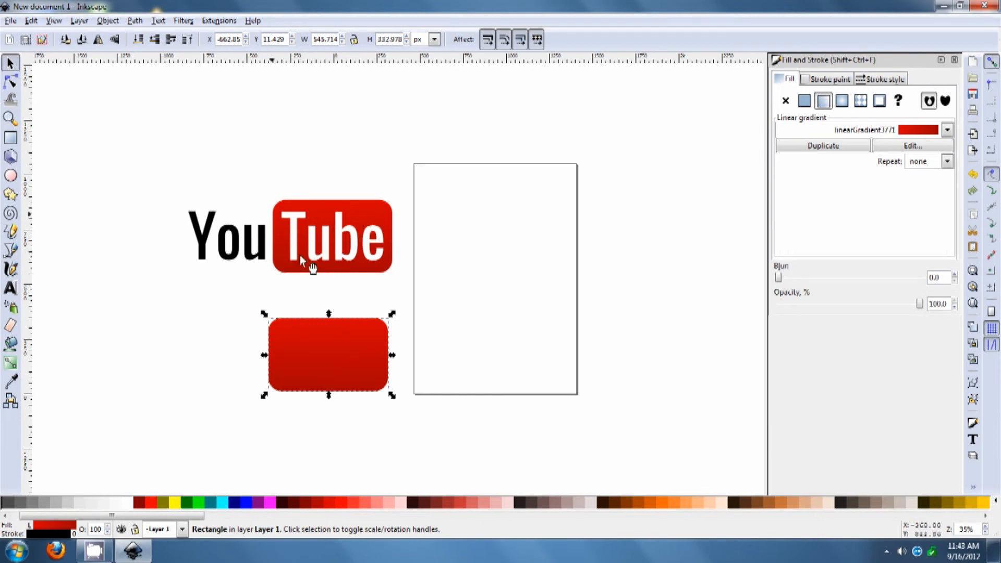
# Fill the copied rectangle navy blue and shrink it from its top-right corner
pyautogui.click(238, 503)
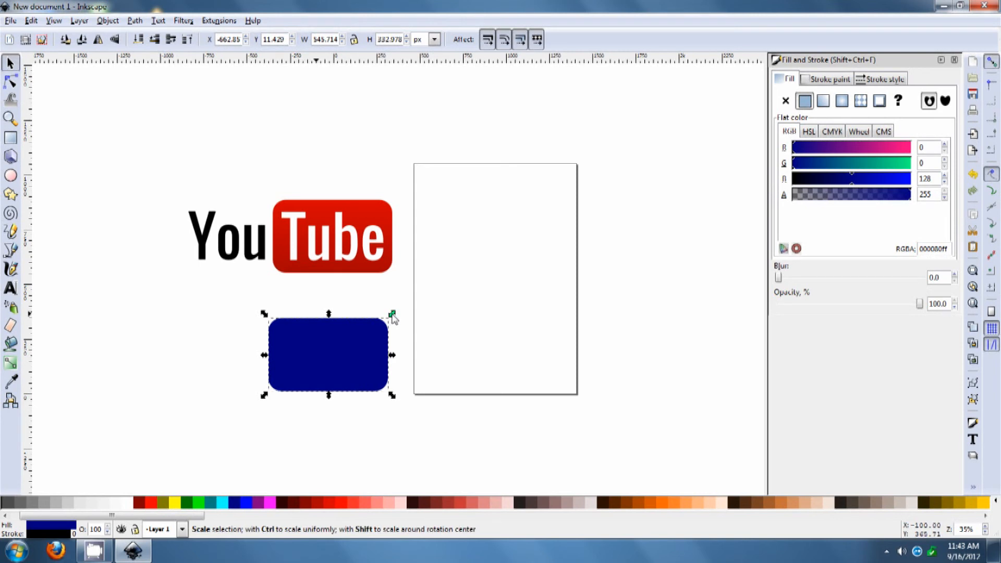
pyautogui.moveTo(391, 317); pyautogui.dragTo(380, 351)
# Place and resize the navy rectangle over the upper right part of the Tube rectangle
pyautogui.moveTo(304, 374); pyautogui.dragTo(358, 250)
pyautogui.keyDown('ctrl'); pyautogui.scroll(4, 359, 234); pyautogui.keyUp('ctrl')
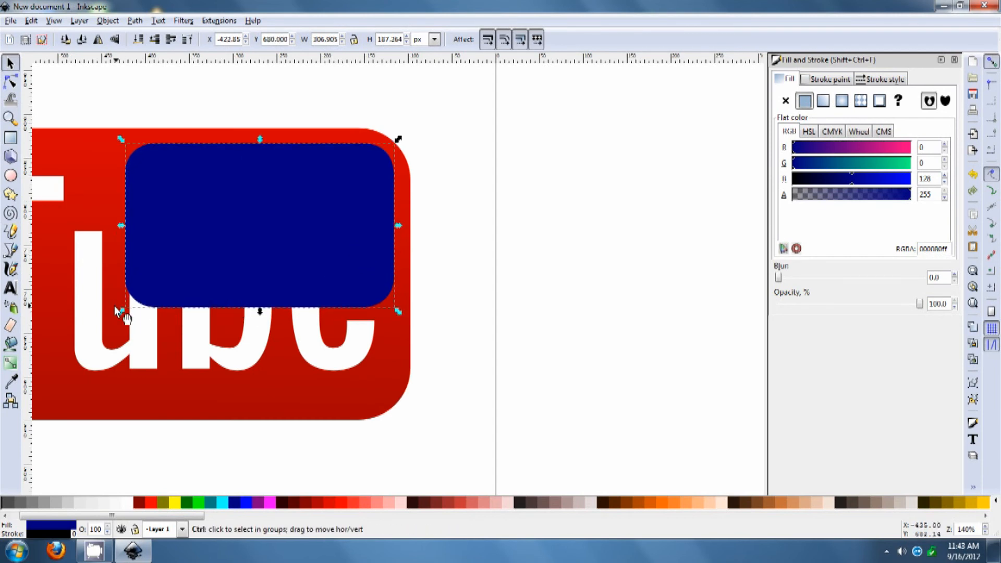
pyautogui.moveTo(120, 313); pyautogui.dragTo(155, 297)
pyautogui.click(576, 310)
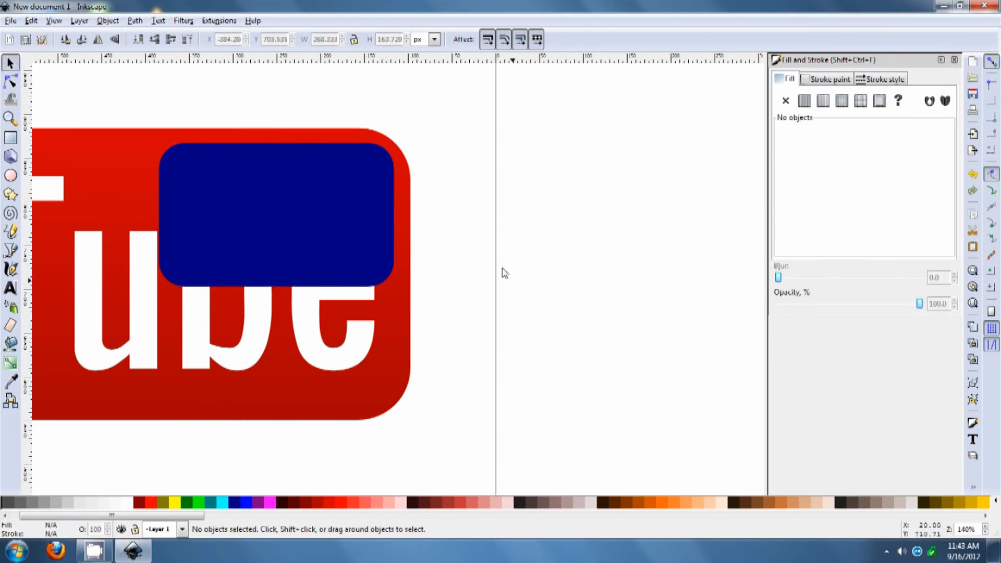
pyautogui.moveTo(349, 228); pyautogui.dragTo(354, 222)
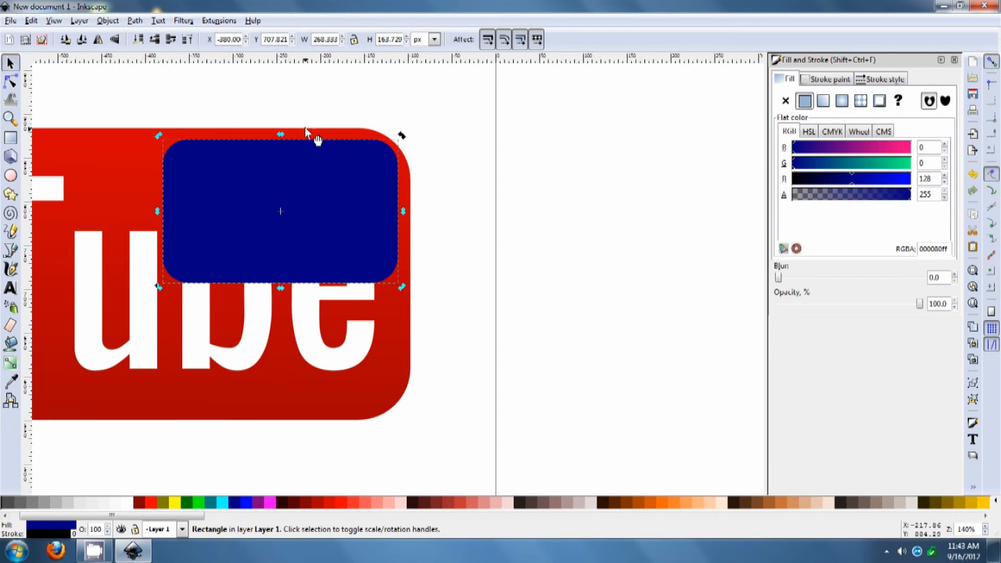
pyautogui.moveTo(397, 184); pyautogui.dragTo(377, 195)
# Increase the navy rectangle's corner radius Rx to 52.680
pyautogui.press('r')
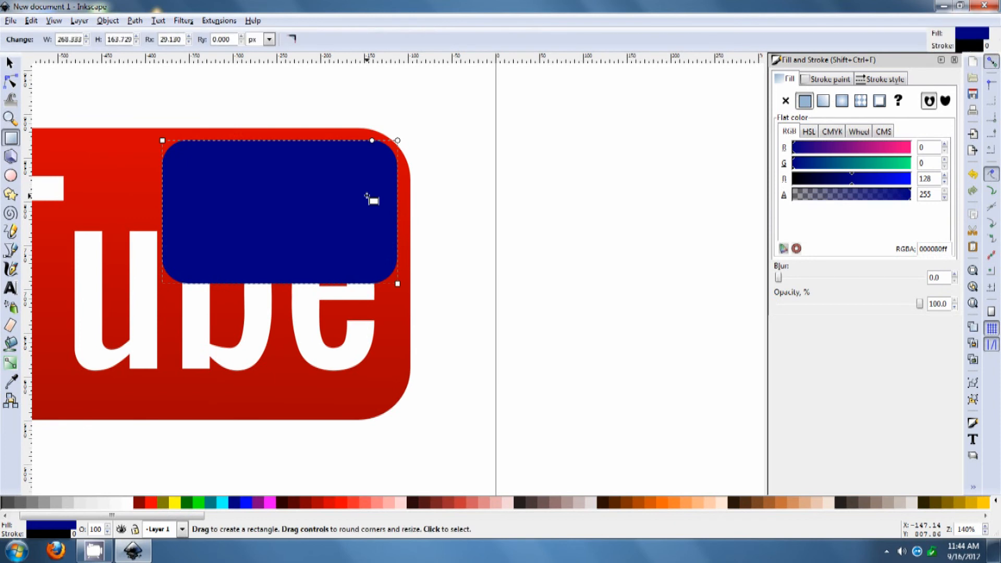
pyautogui.click(189, 38)
pyautogui.click(189, 37)
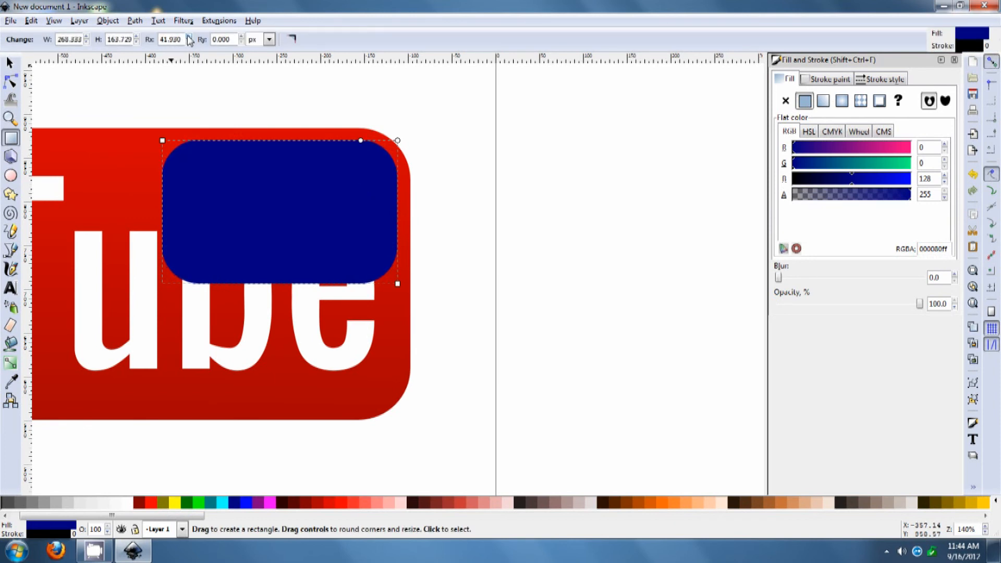
pyautogui.click(189, 38)
pyautogui.click(189, 38)
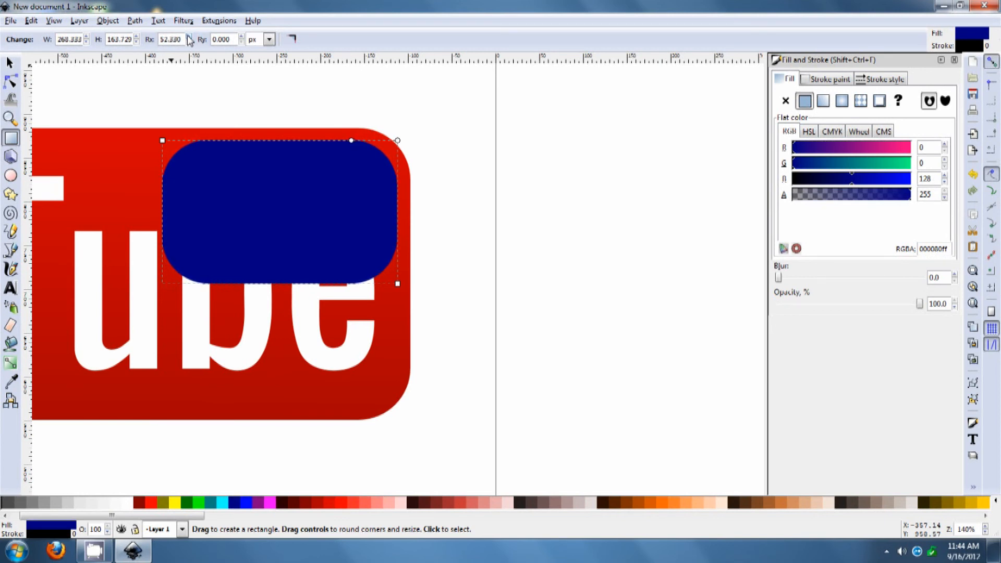
# Nudge the navy rectangle into the top-right corner of the Tube rectangle
pyautogui.click(10, 63)
pyautogui.moveTo(243, 195); pyautogui.dragTo(248, 188)
pyautogui.moveTo(250, 190); pyautogui.dragTo(253, 190)
pyautogui.click(533, 229)
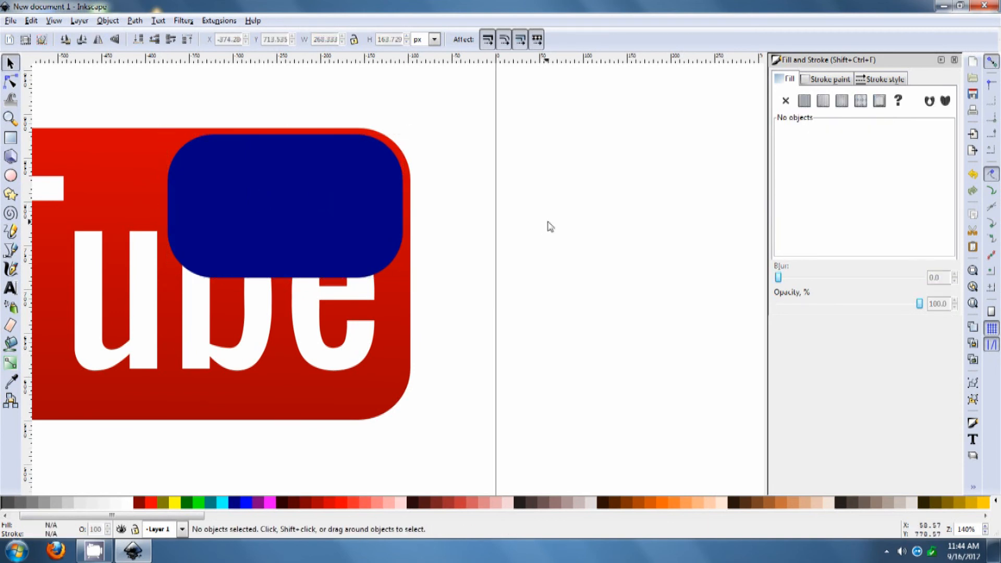
pyautogui.keyDown('ctrl'); pyautogui.scroll(-1, 486, 264); pyautogui.keyUp('ctrl')
pyautogui.keyDown('ctrl'); pyautogui.scroll(-1, 485, 265); pyautogui.keyUp('ctrl')
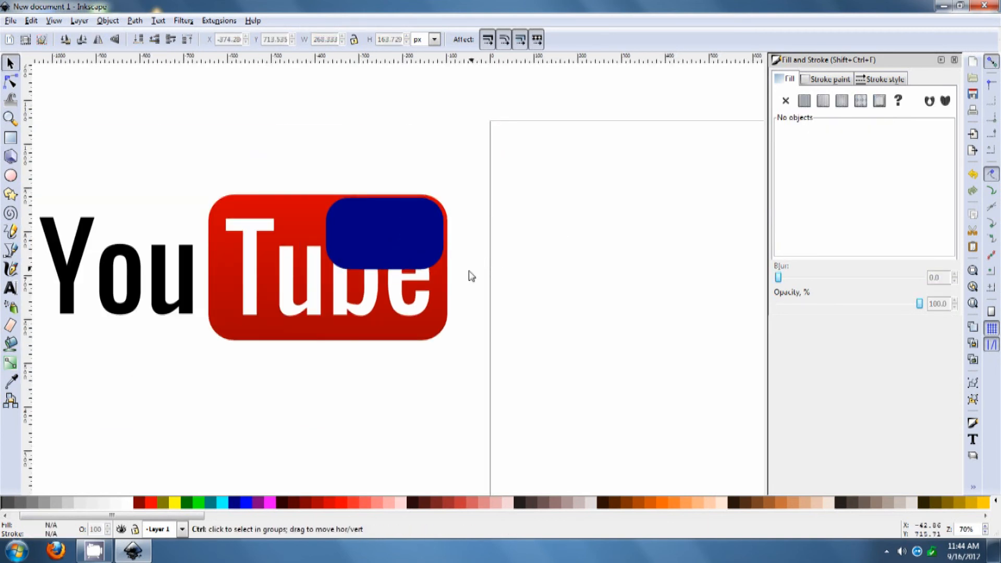
pyautogui.keyDown('ctrl'); pyautogui.scroll(-1, 471, 275); pyautogui.keyUp('ctrl')
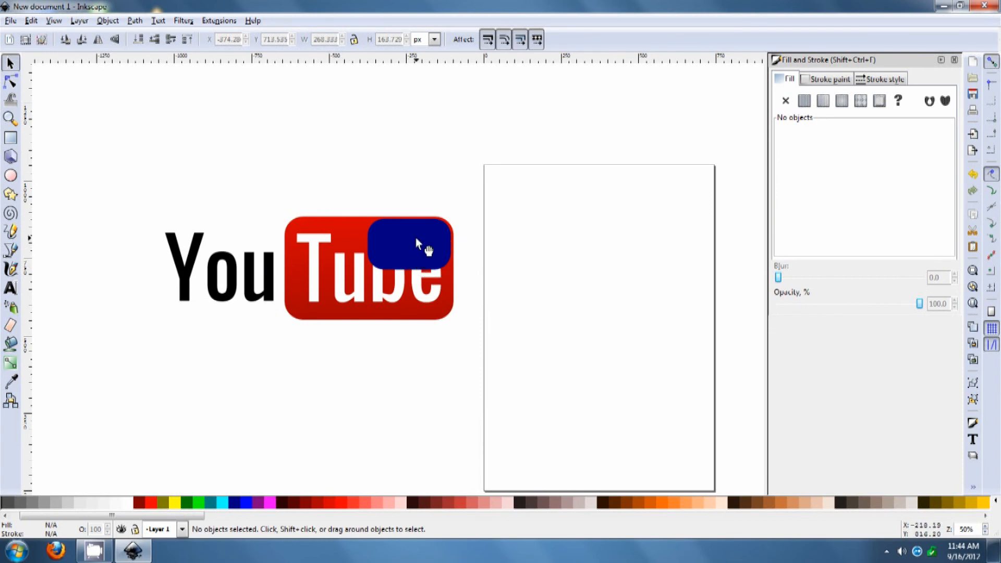
# Fill the navy rectangle white and switch its fill to a linear gradient
pyautogui.click(415, 236)
pyautogui.click(128, 502)
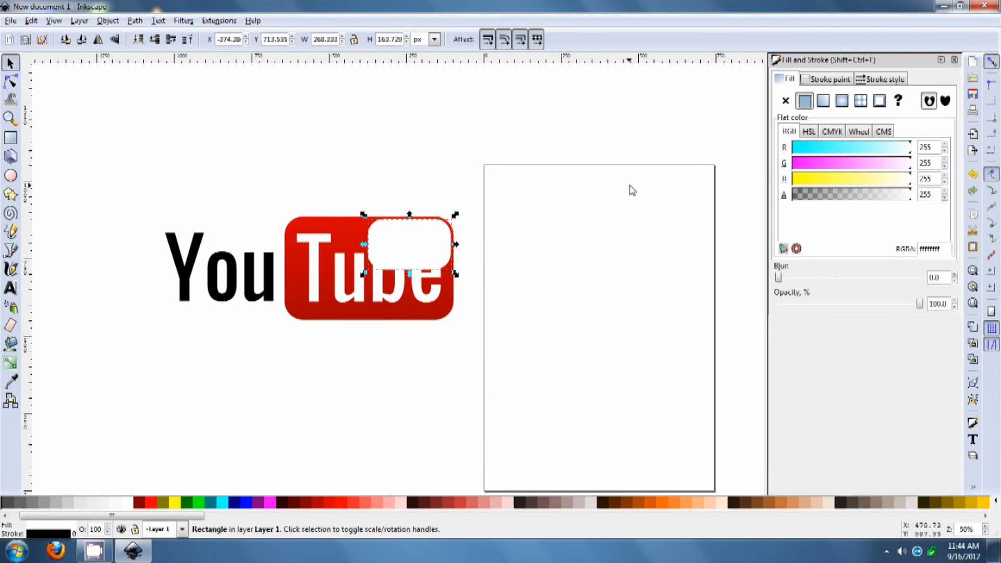
pyautogui.click(823, 102)
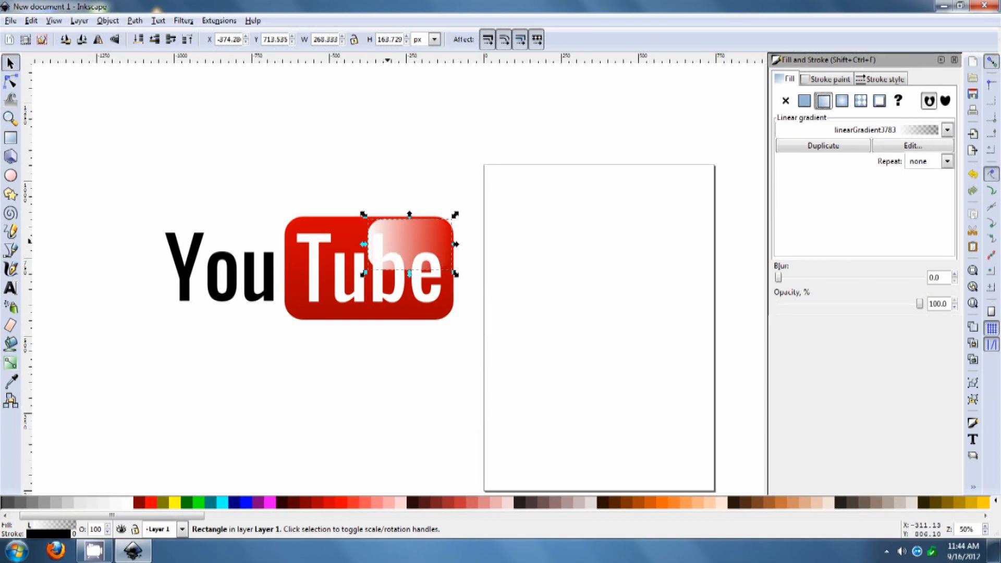
# Redirect the highlight's gradient so the white fades inward from the top-right corner
pyautogui.press('r')
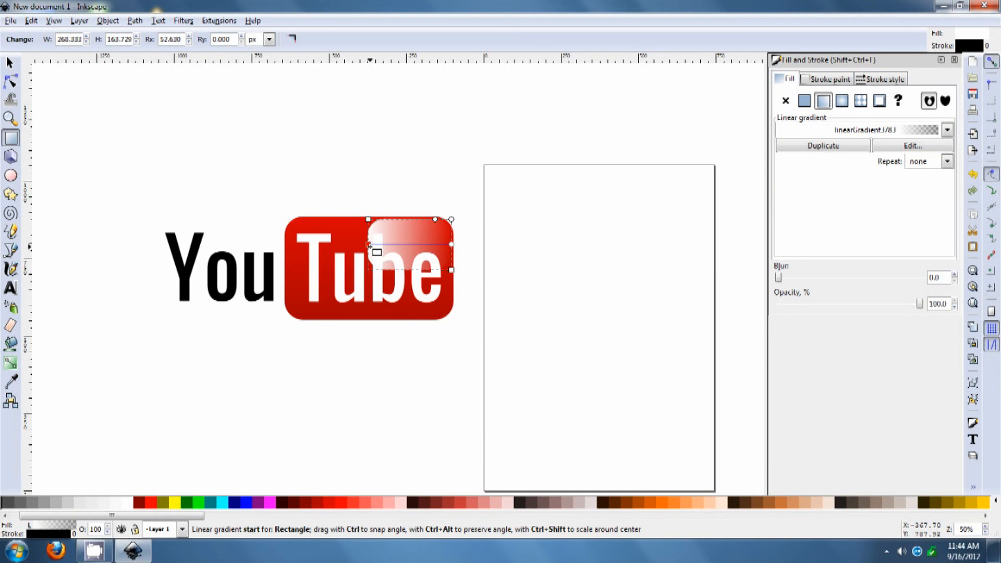
pyautogui.moveTo(371, 245); pyautogui.dragTo(446, 257)
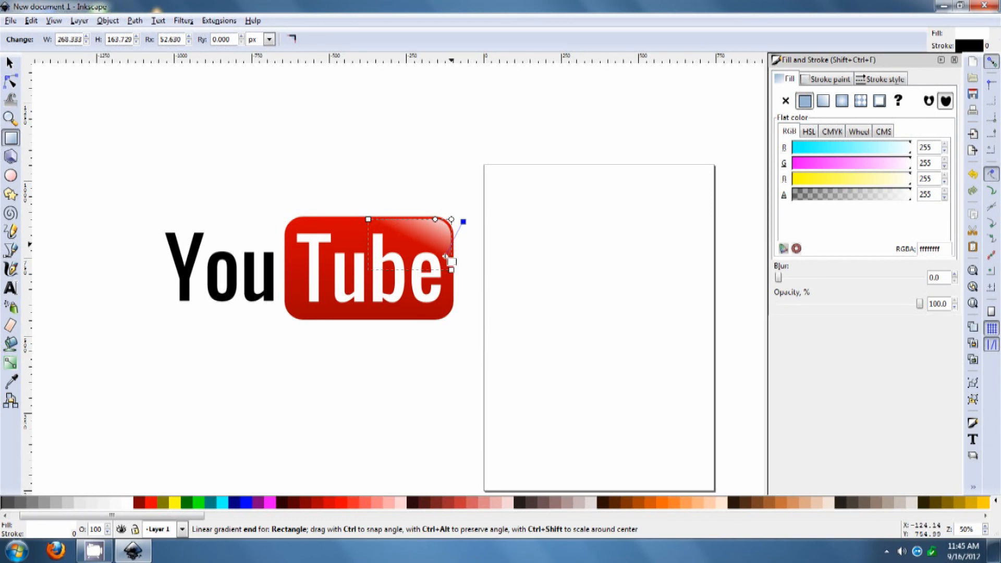
pyautogui.click(460, 219)
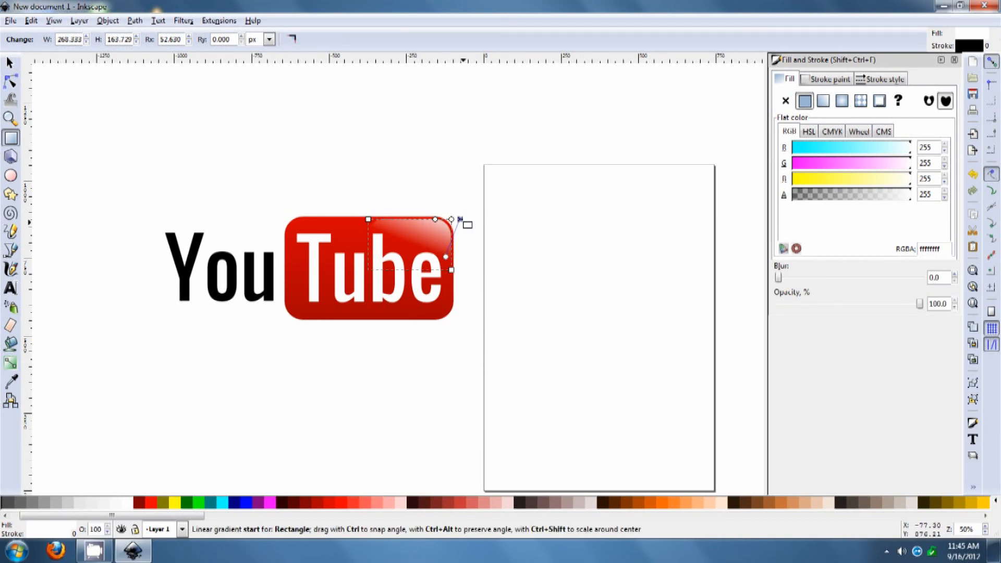
pyautogui.click(11, 65)
pyautogui.click(132, 107)
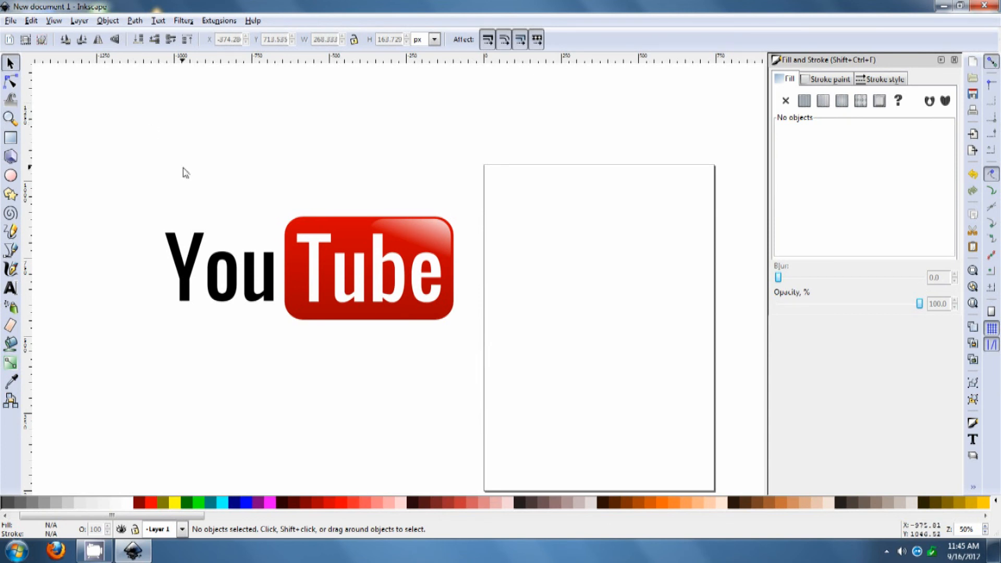
# Fine-tune the position of the highlight gradient's end stop
pyautogui.doubleClick(397, 226)
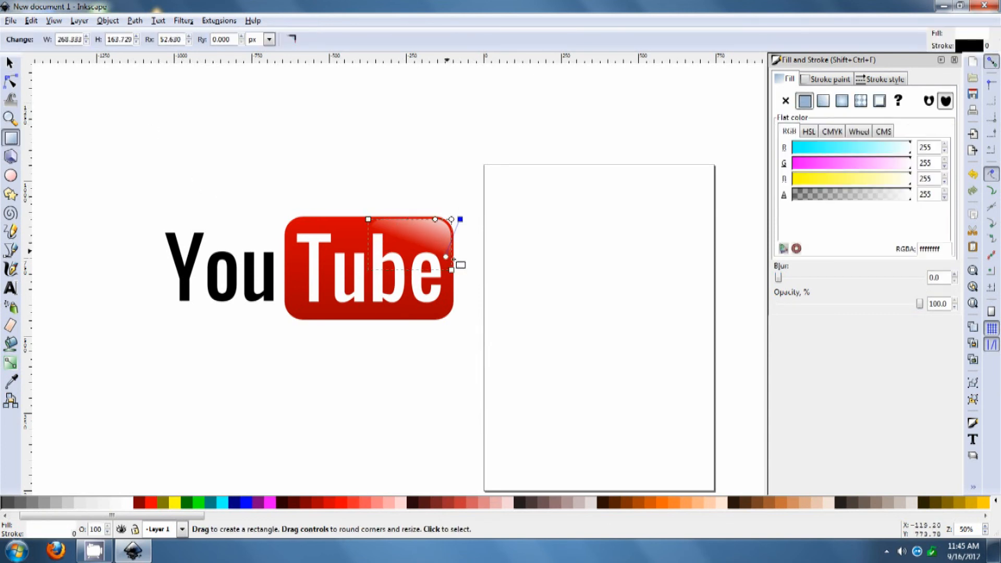
pyautogui.moveTo(445, 258); pyautogui.dragTo(441, 256)
pyautogui.click(10, 63)
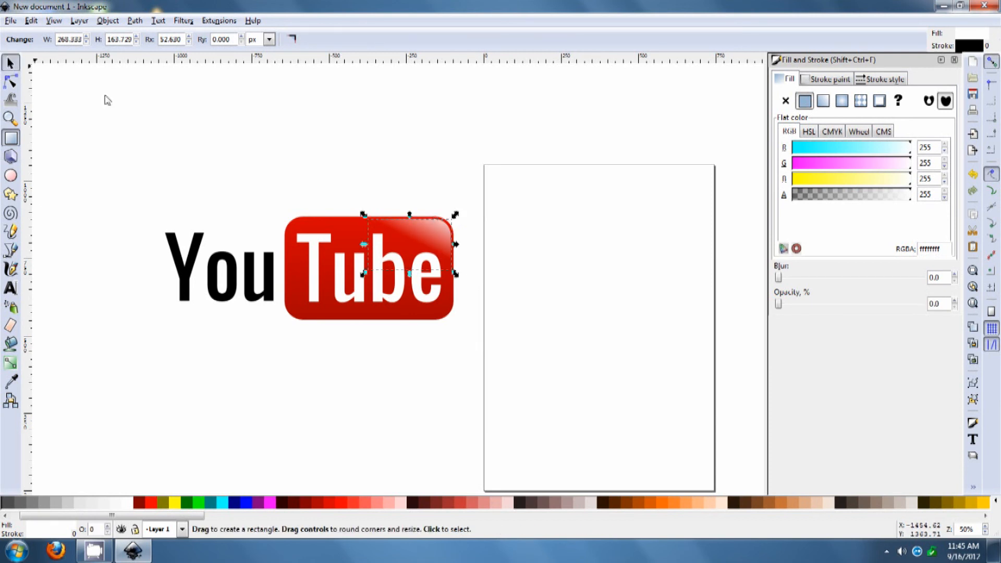
pyautogui.click(162, 110)
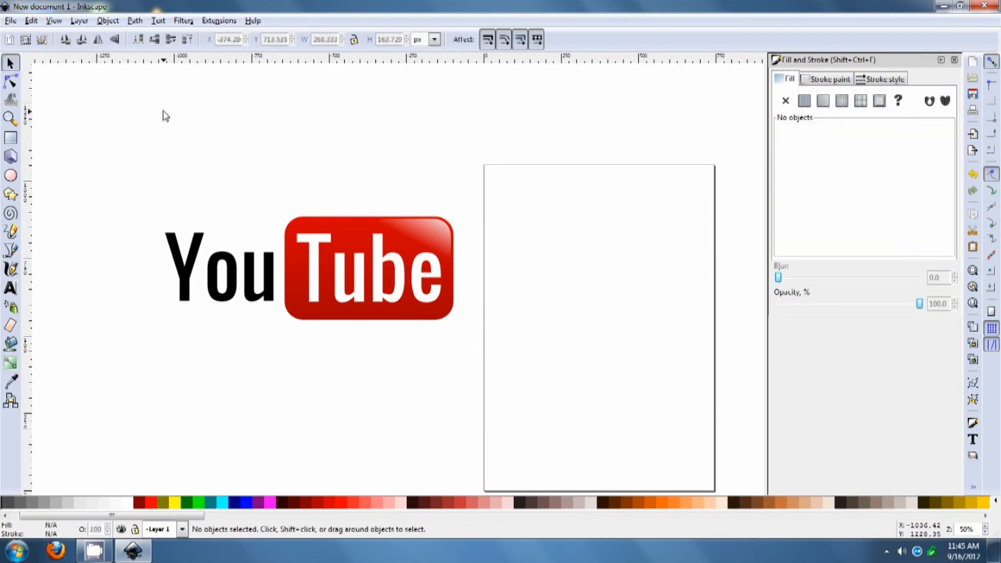
pyautogui.press('ctrl')
pyautogui.scroll(-1, 546, 241)
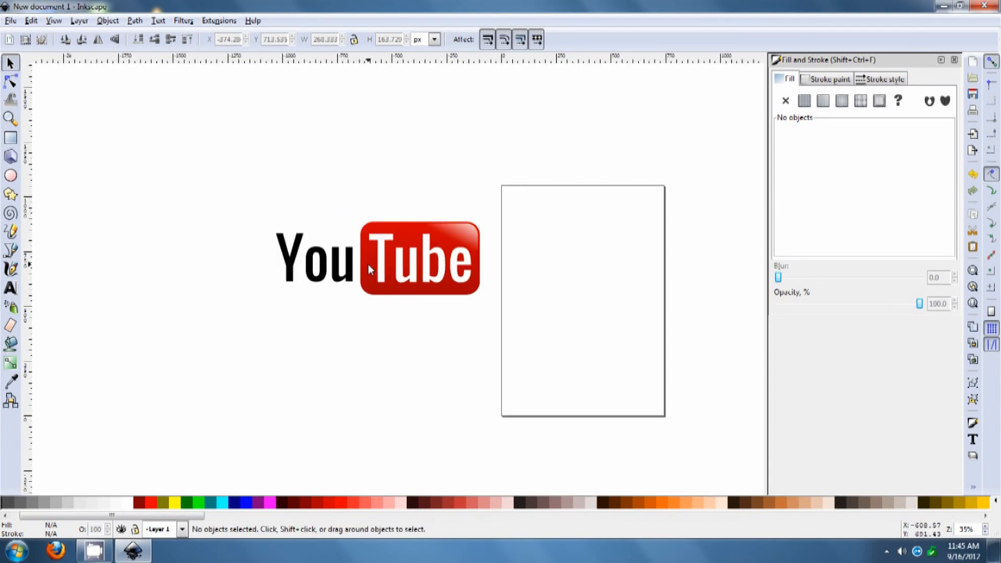
pyautogui.moveTo(248, 198); pyautogui.dragTo(265, 215)
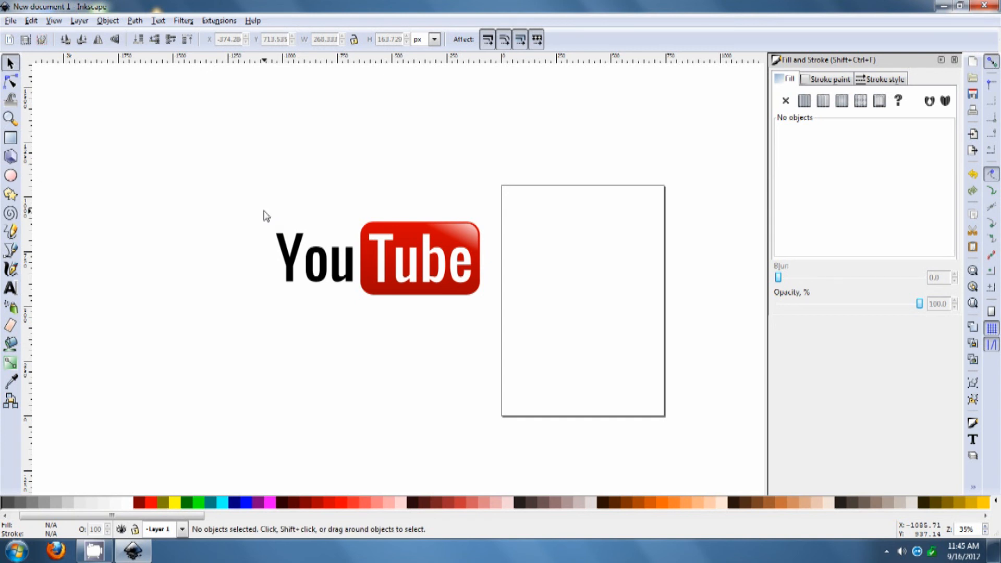